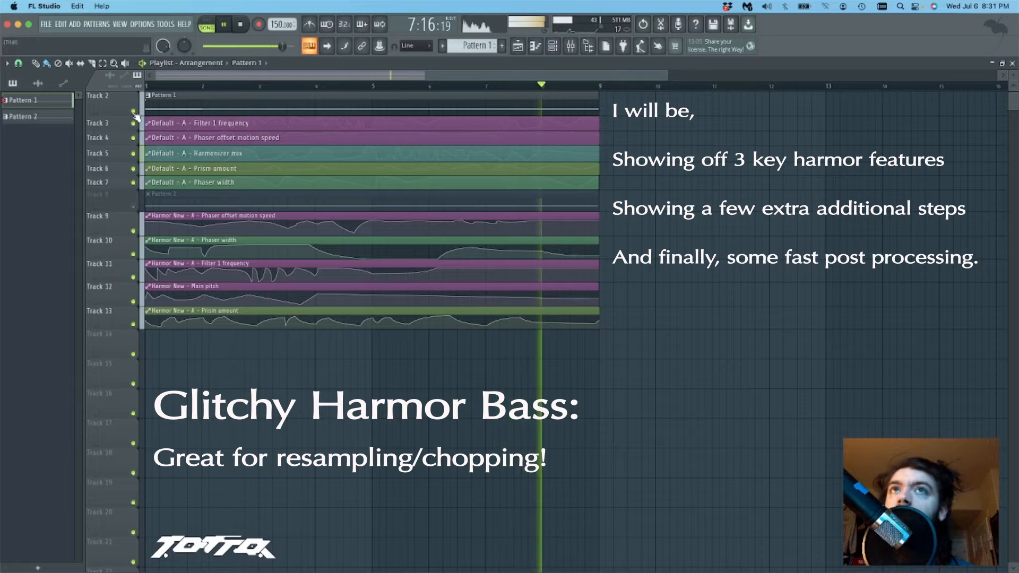
- Stop playback, mute track 2, unmute track 8, and audition the second bass pattern in the playlist
{"action": "key", "text": "space"}
{"action": "left_click", "coordinate": [134, 112]}
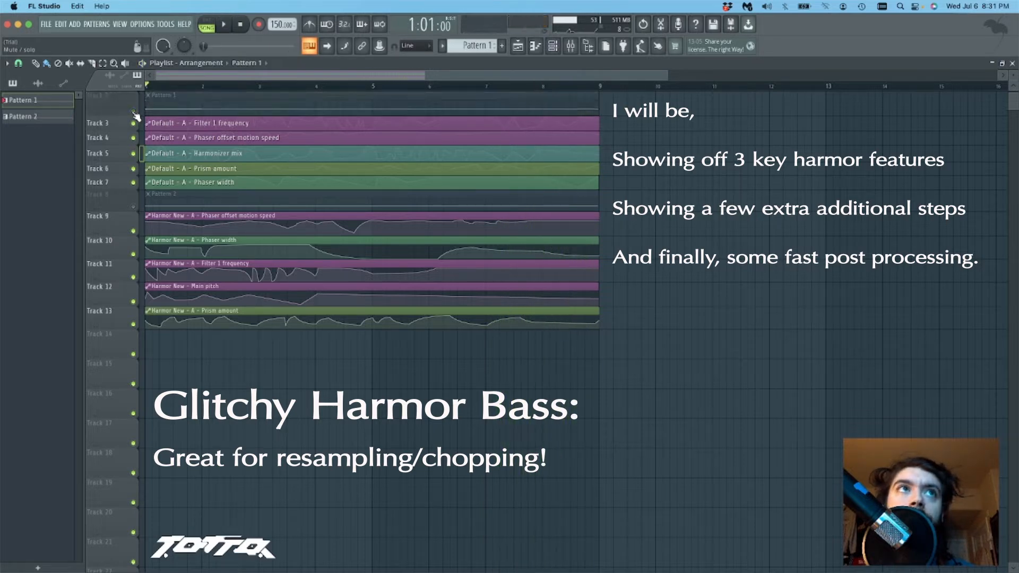
{"action": "left_click", "coordinate": [133, 207]}
{"action": "key", "text": "space"}
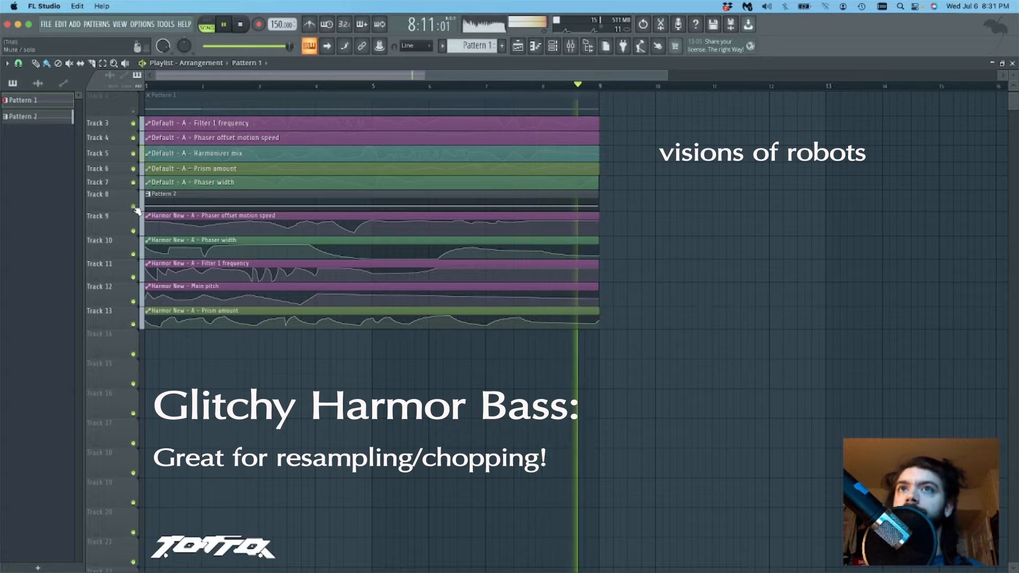
{"action": "key", "text": "space"}
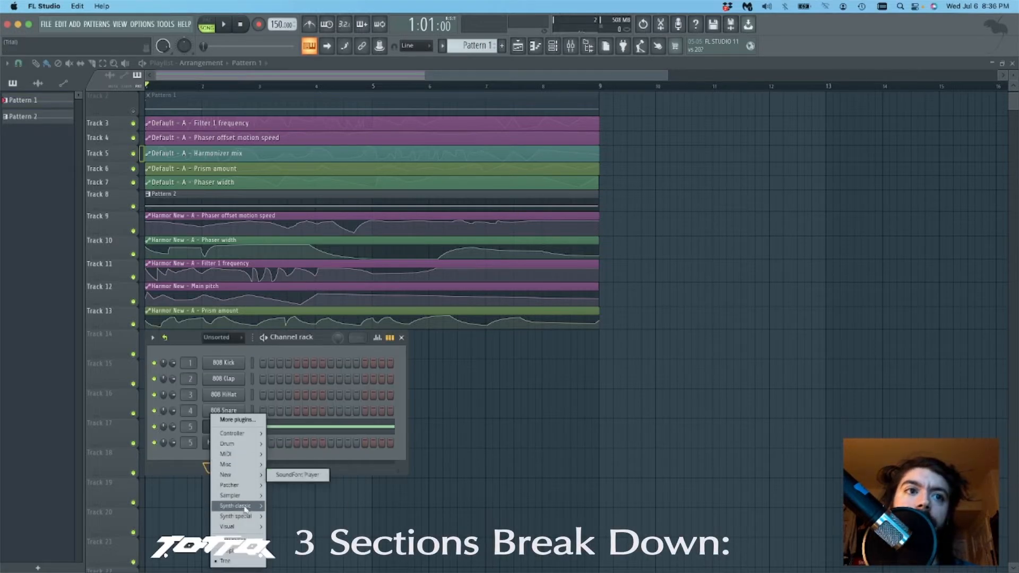
- Add a Harmor synth to the channel rack and move its plugin window further up over the playlist
{"action": "mouse_move", "coordinate": [245, 508]}
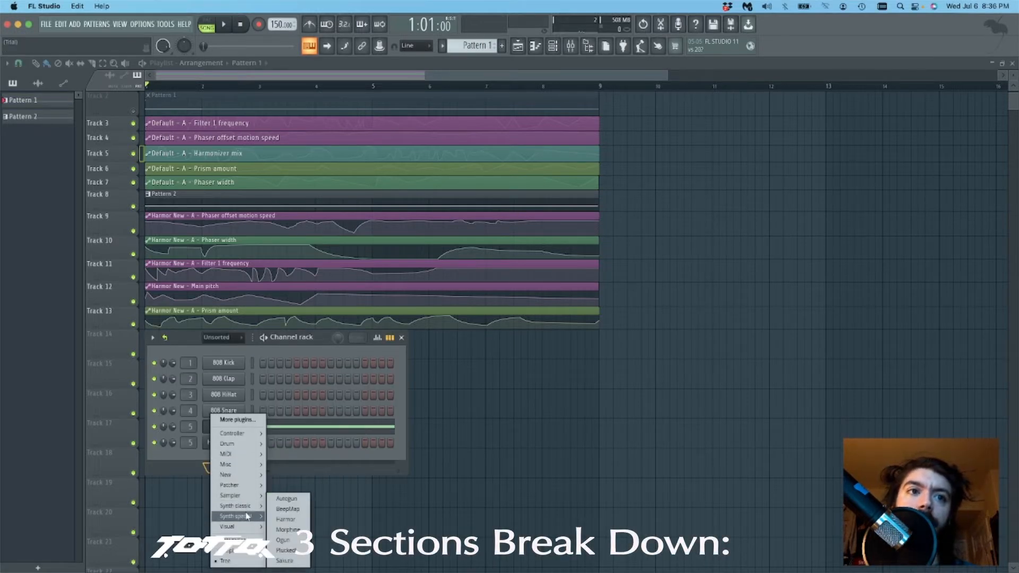
{"action": "left_click", "coordinate": [285, 520]}
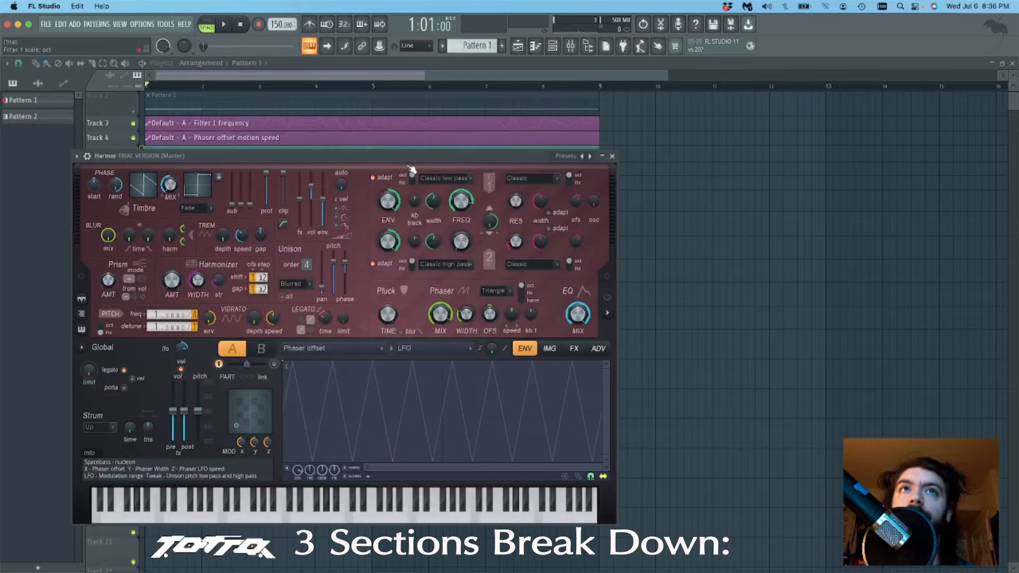
{"action": "left_click_drag", "start_coordinate": [396, 155], "coordinate": [486, 113]}
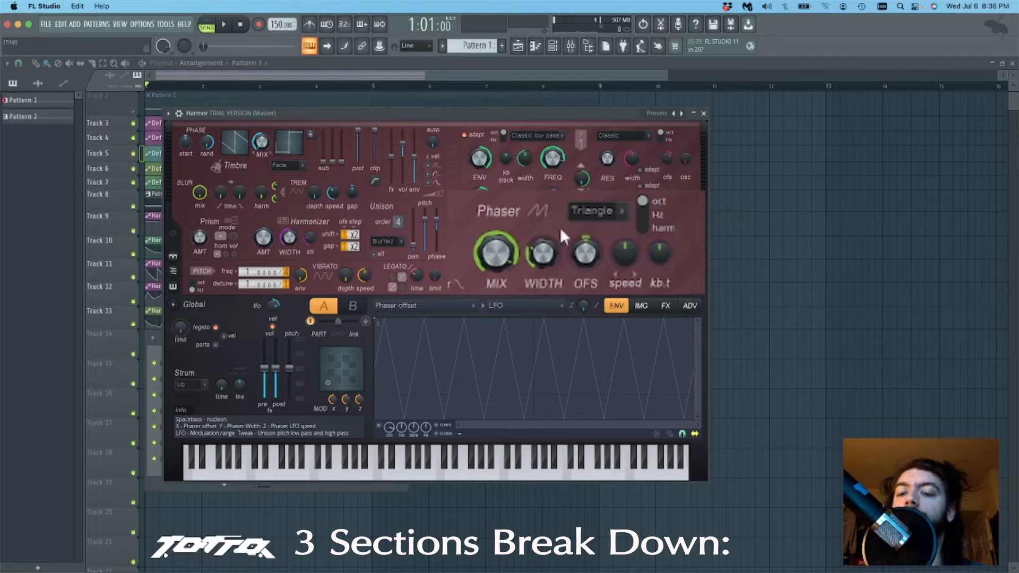
- Set Harmor's phaser mode to harm and widen the plugin window to reveal the spectral display section
{"action": "left_click", "coordinate": [656, 214]}
{"action": "left_click", "coordinate": [659, 227]}
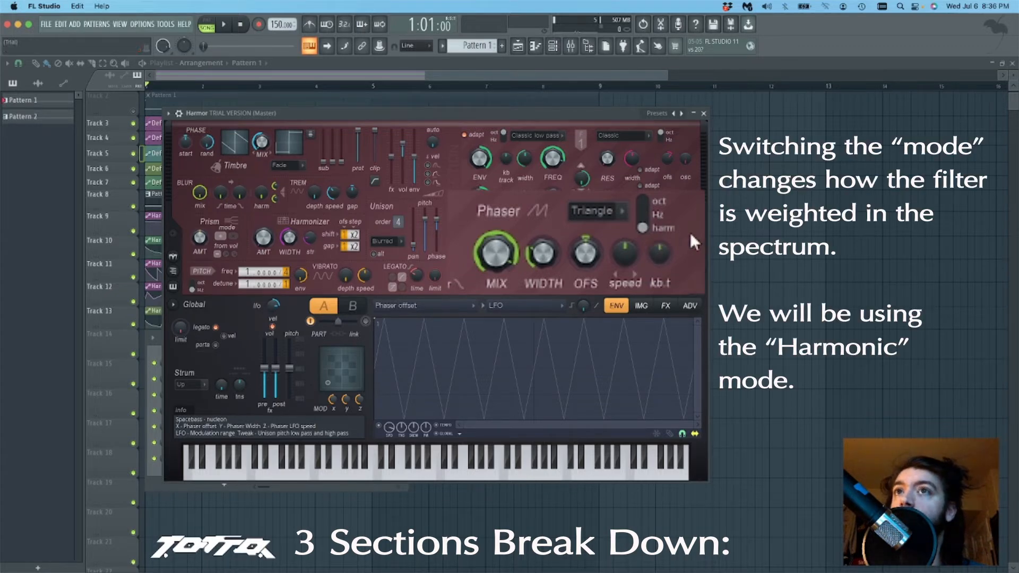
{"action": "left_click_drag", "start_coordinate": [705, 283], "coordinate": [775, 296]}
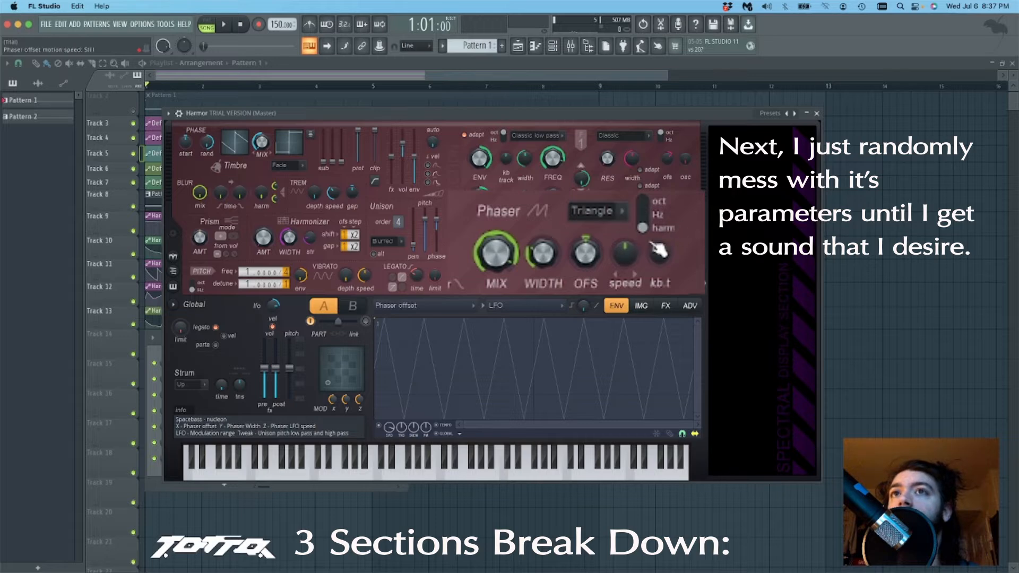
- Experiment with the phaser's mix, width, offset and motion speed amounts
{"action": "left_click_drag", "start_coordinate": [494, 248], "coordinate": [543, 251]}
{"action": "left_click_drag", "start_coordinate": [579, 254], "coordinate": [625, 255]}
{"action": "left_click_drag", "start_coordinate": [495, 253], "coordinate": [551, 256]}
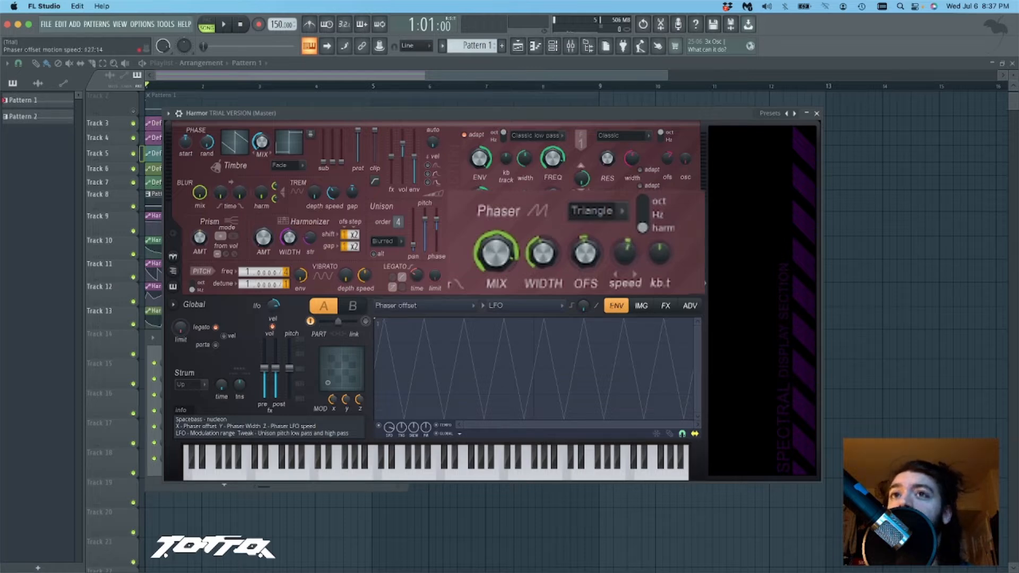
- Load Harmor's Default preset and configure its phaser with harm mode, full mix, more width and offset, and motion speed 3:16
{"action": "left_click", "coordinate": [167, 113]}
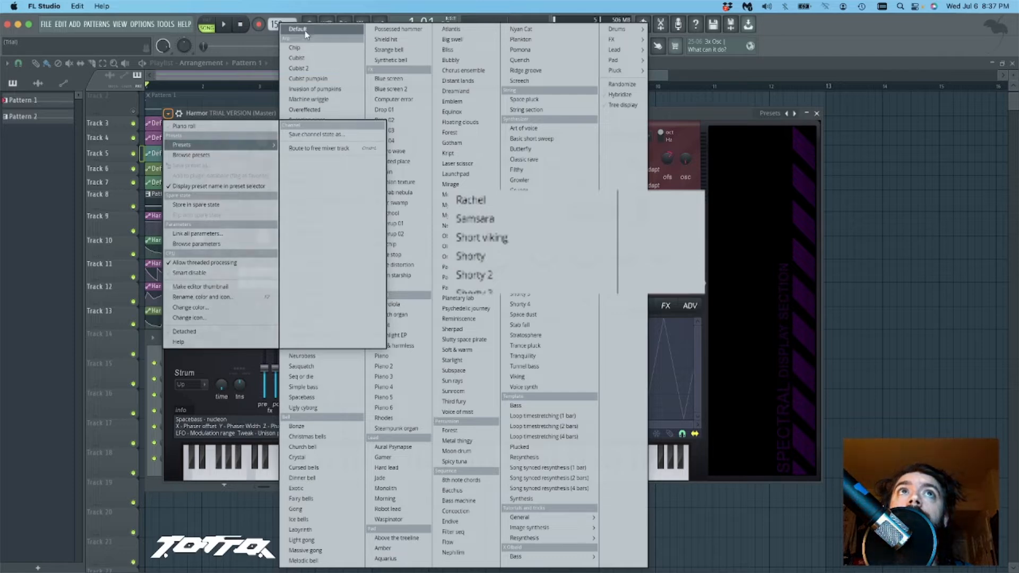
{"action": "left_click", "coordinate": [305, 29]}
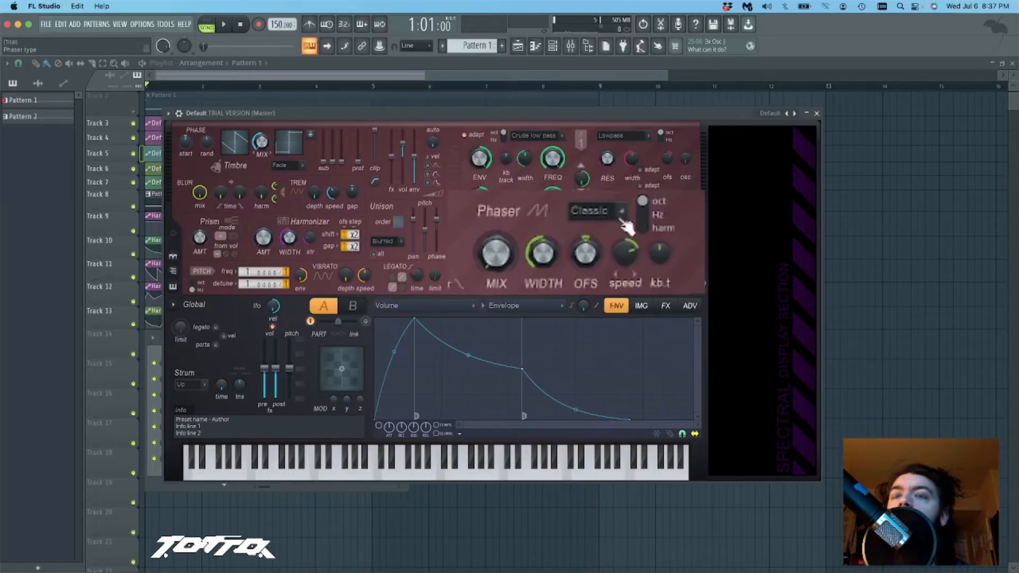
{"action": "left_click", "coordinate": [648, 218]}
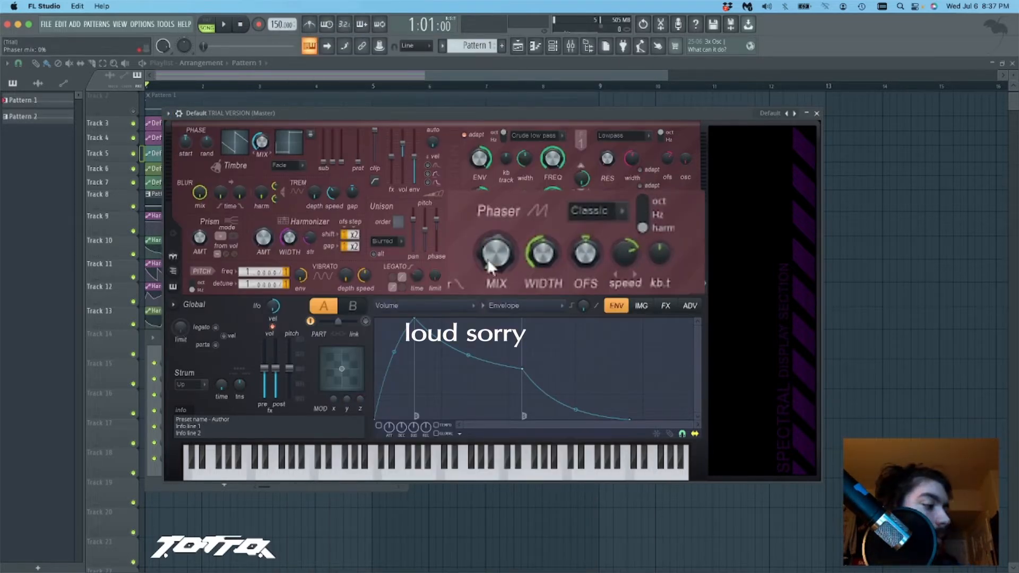
{"action": "left_click_drag", "start_coordinate": [495, 259], "coordinate": [625, 251]}
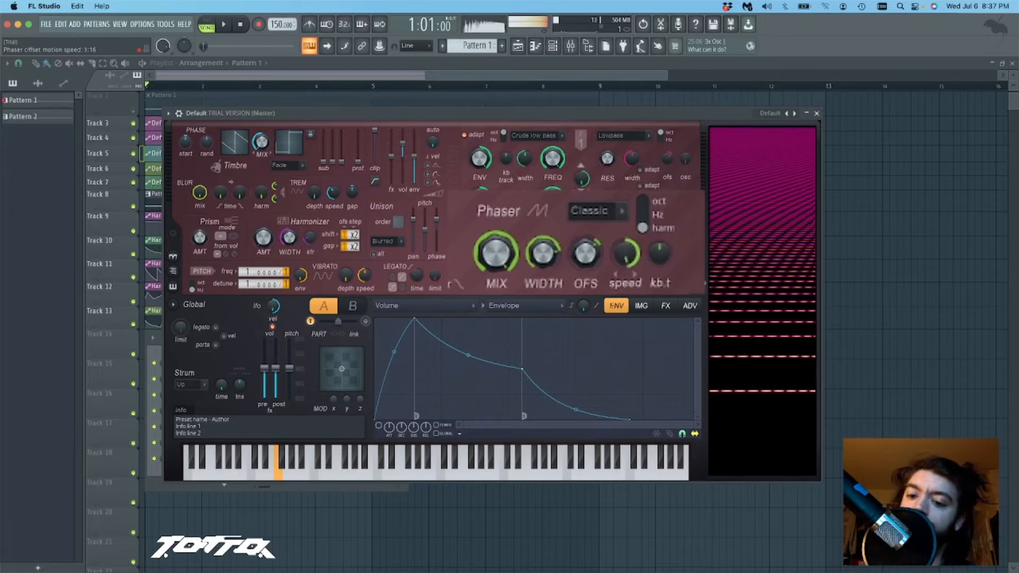
- Audition the Deep phaser type, then choose the Condom type and adjust the phaser mix
{"action": "left_click", "coordinate": [596, 210]}
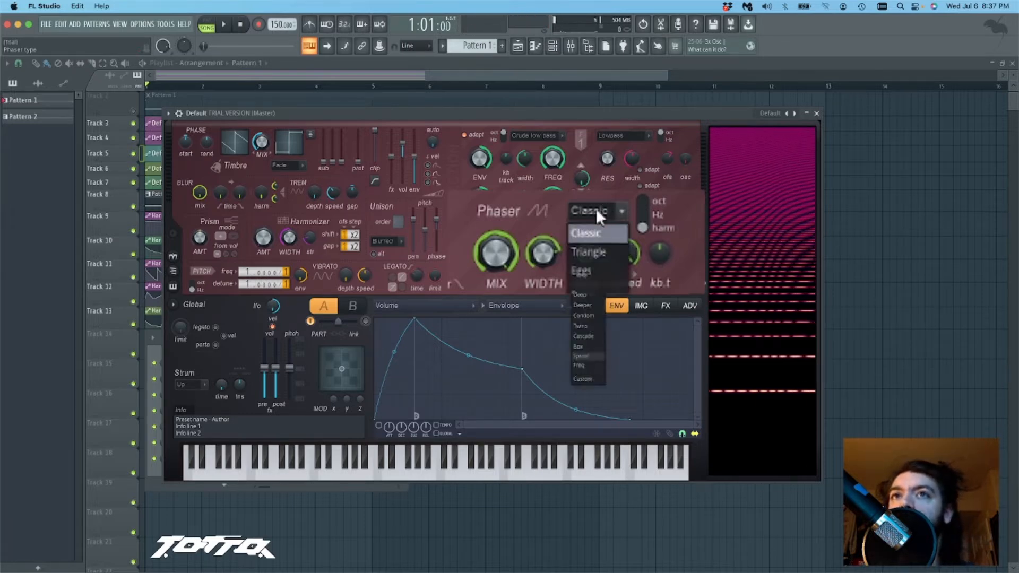
{"action": "left_click", "coordinate": [582, 295]}
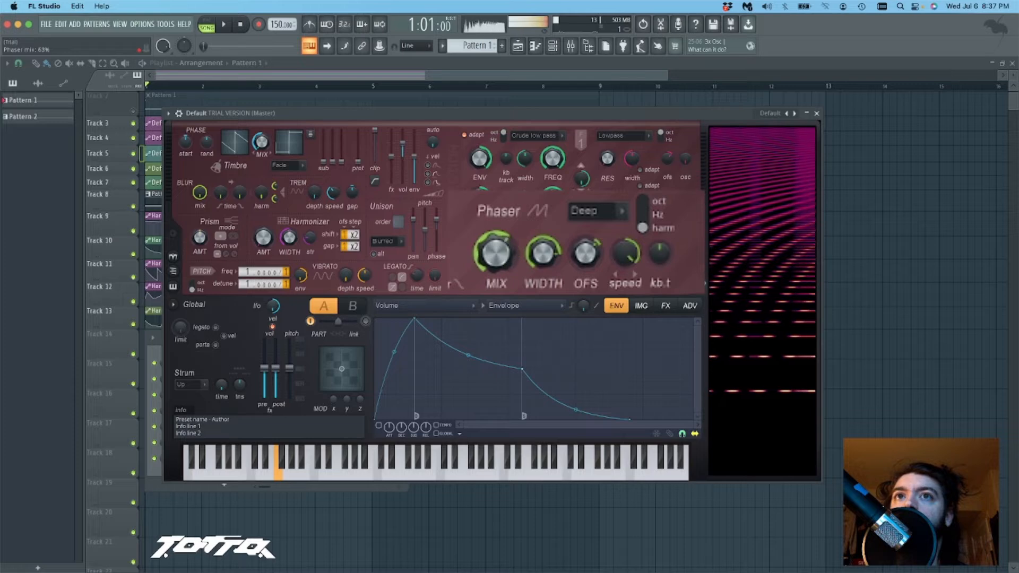
{"action": "left_click", "coordinate": [611, 211]}
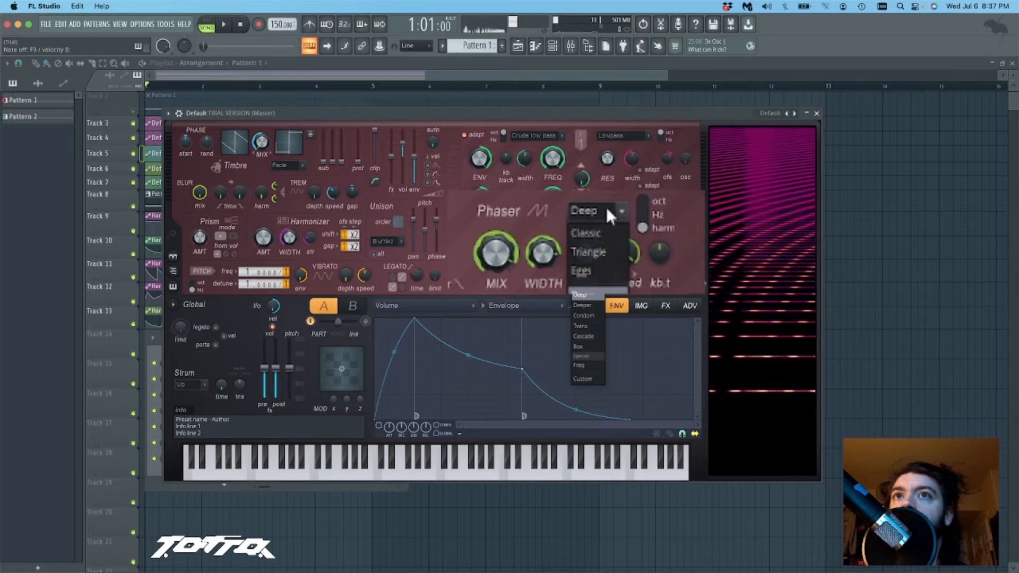
{"action": "left_click", "coordinate": [593, 317]}
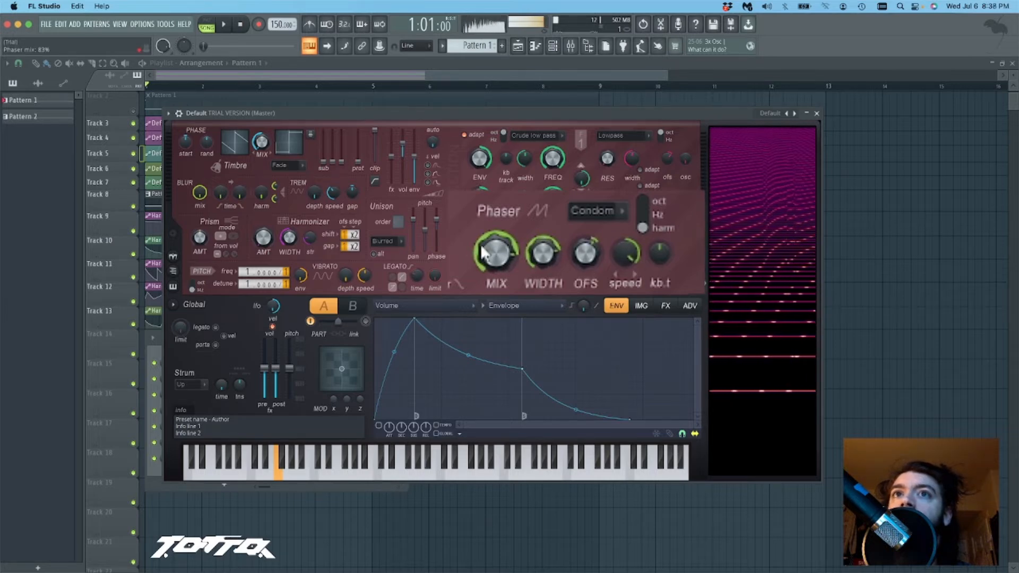
{"action": "left_click_drag", "start_coordinate": [533, 272], "coordinate": [533, 250]}
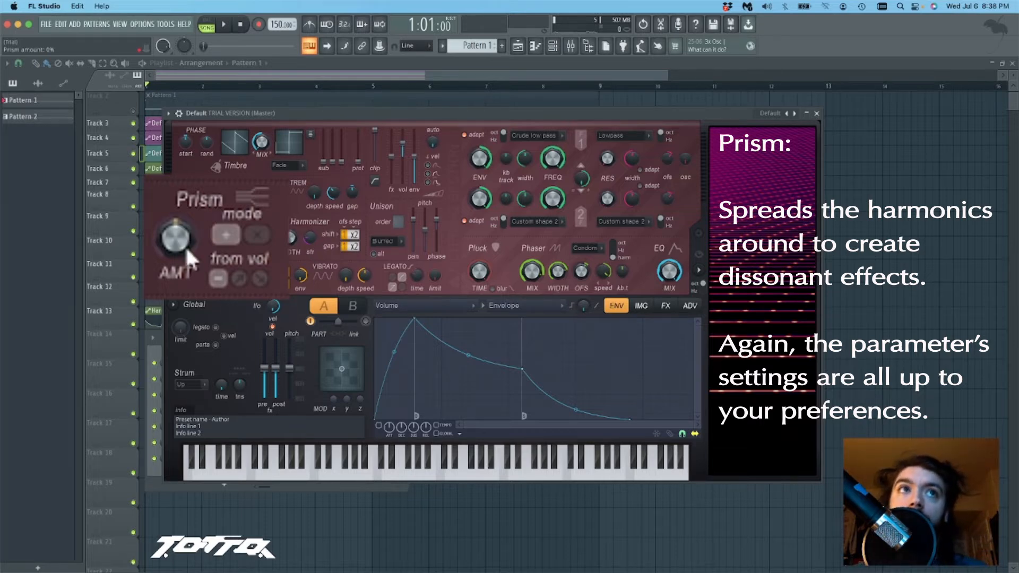
- Raise the Prism amount, switch it to multiply mode, and turn on its from vol setting without inversion
{"action": "left_click_drag", "start_coordinate": [174, 241], "coordinate": [174, 218]}
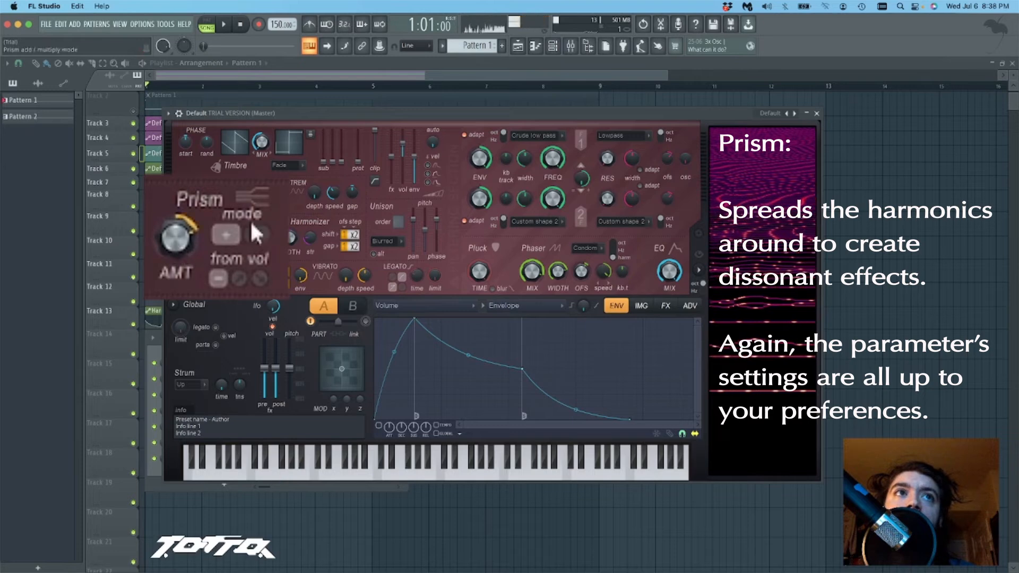
{"action": "left_click", "coordinate": [257, 237]}
{"action": "left_click", "coordinate": [259, 278]}
{"action": "left_click", "coordinate": [240, 278]}
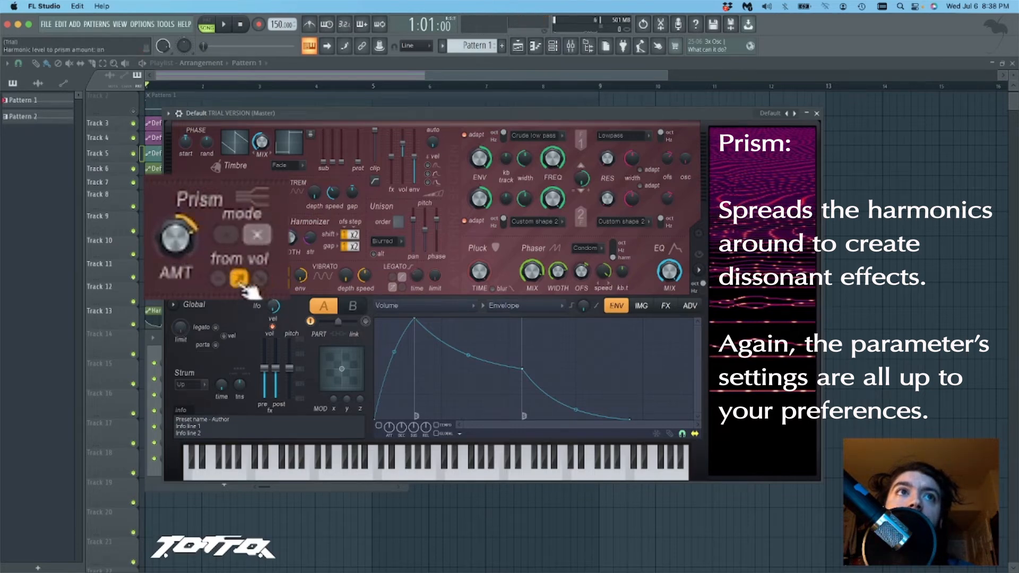
- Compare the Prism's add and multiply modes with normal and inverted from vol settings, ending at a 45% amount
{"action": "left_click", "coordinate": [228, 236]}
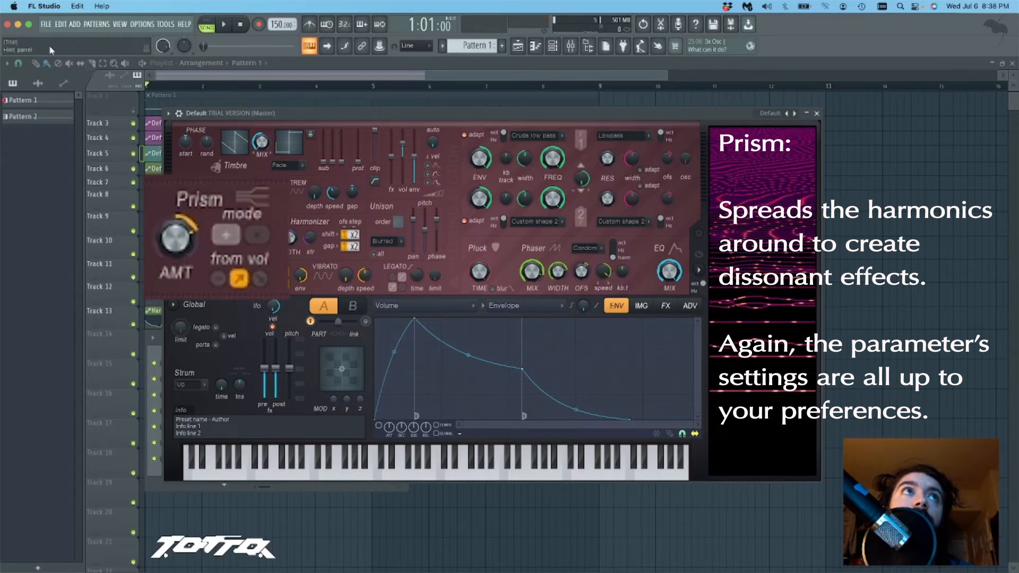
{"action": "left_click", "coordinate": [259, 279]}
{"action": "left_click", "coordinate": [257, 236]}
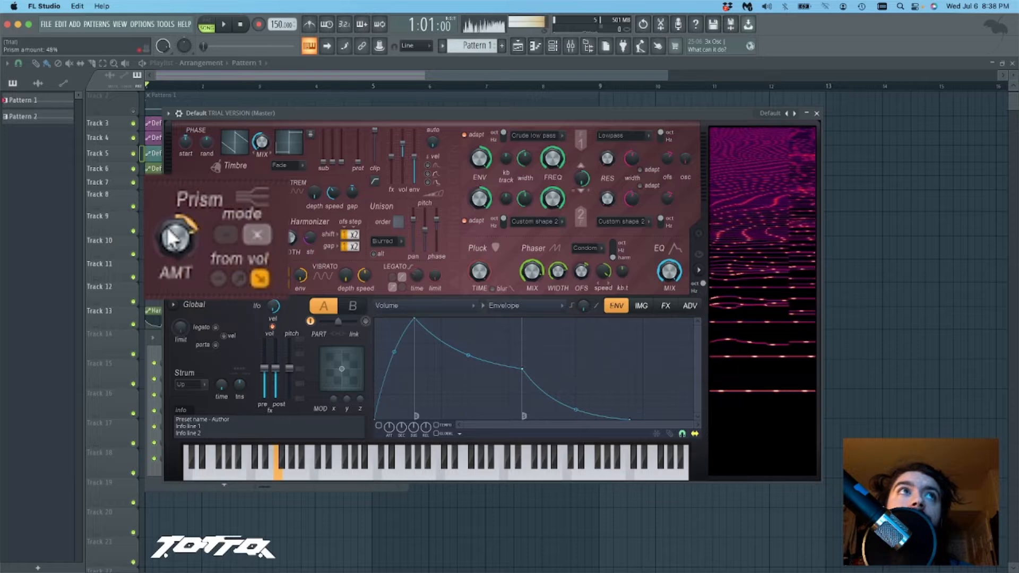
{"action": "left_click", "coordinate": [239, 279]}
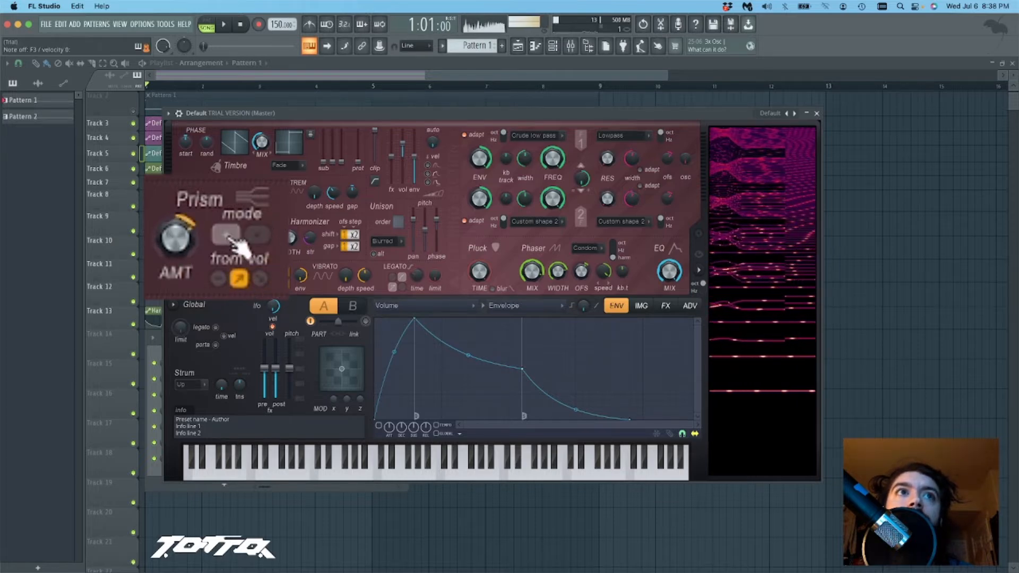
{"action": "left_click", "coordinate": [259, 278]}
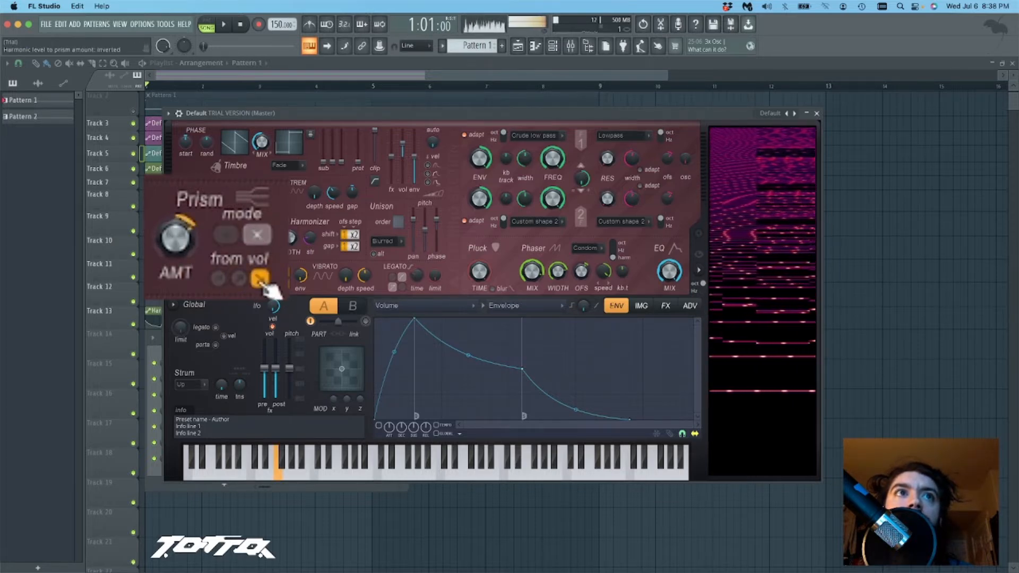
{"action": "left_click", "coordinate": [228, 236]}
{"action": "mouse_move", "coordinate": [176, 238]}
{"action": "left_mouse_down"}
{"action": "mouse_move", "coordinate": [176, 287]}
{"action": "mouse_move", "coordinate": [175, 249]}
{"action": "left_mouse_up"}
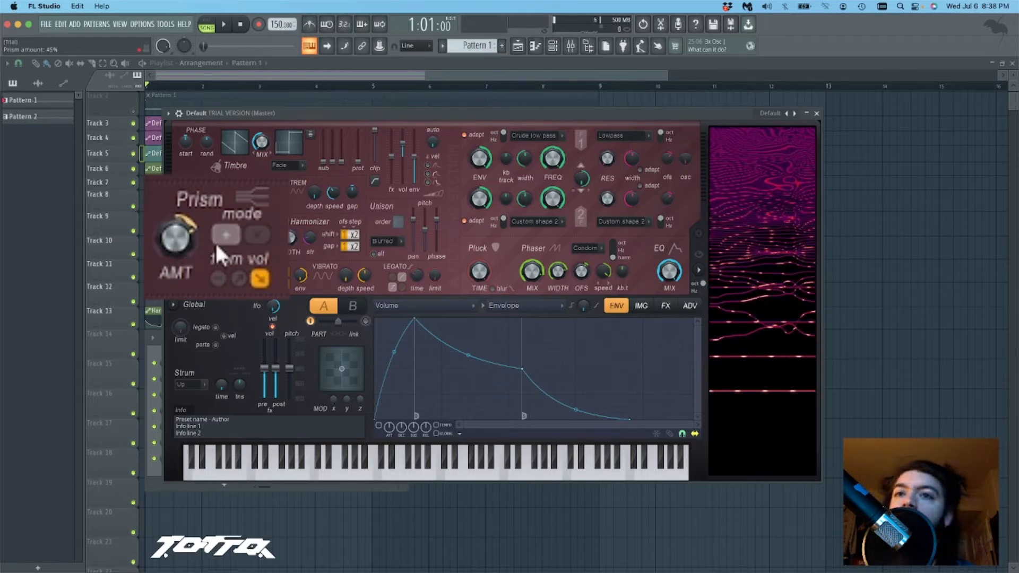
- Set the Prism back to multiply mode with from vol on and not inverted
{"action": "left_click", "coordinate": [257, 235]}
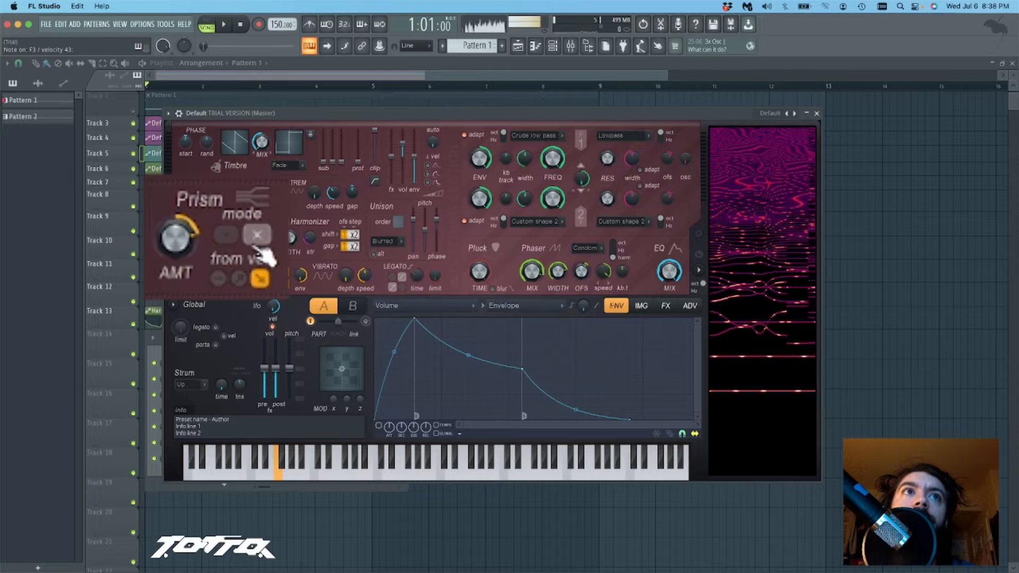
{"action": "left_click", "coordinate": [218, 279]}
{"action": "left_click", "coordinate": [239, 278]}
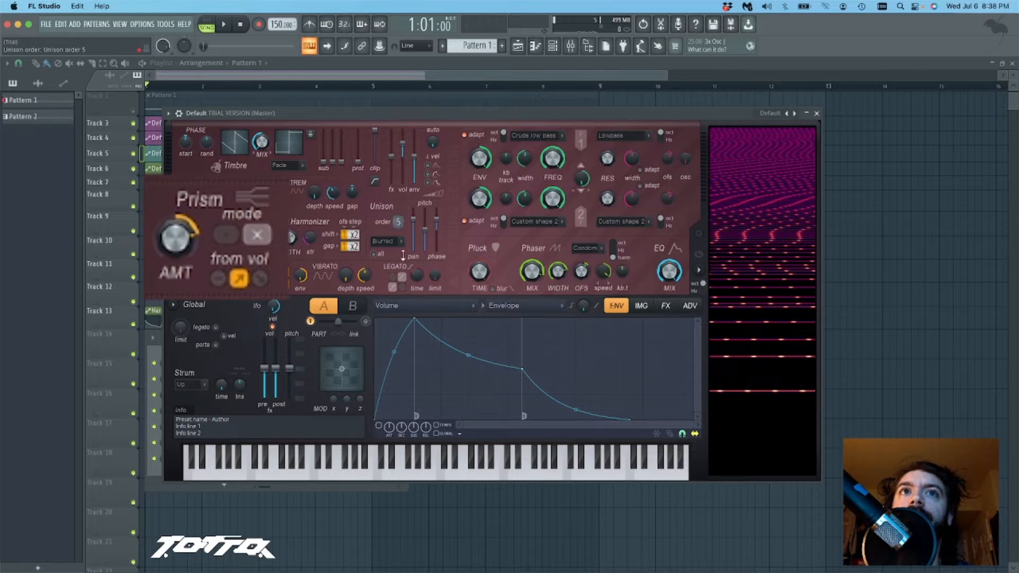
- Select Prism amount as the articulation target and show its Unison index mapping for editing
{"action": "left_click", "coordinate": [417, 307]}
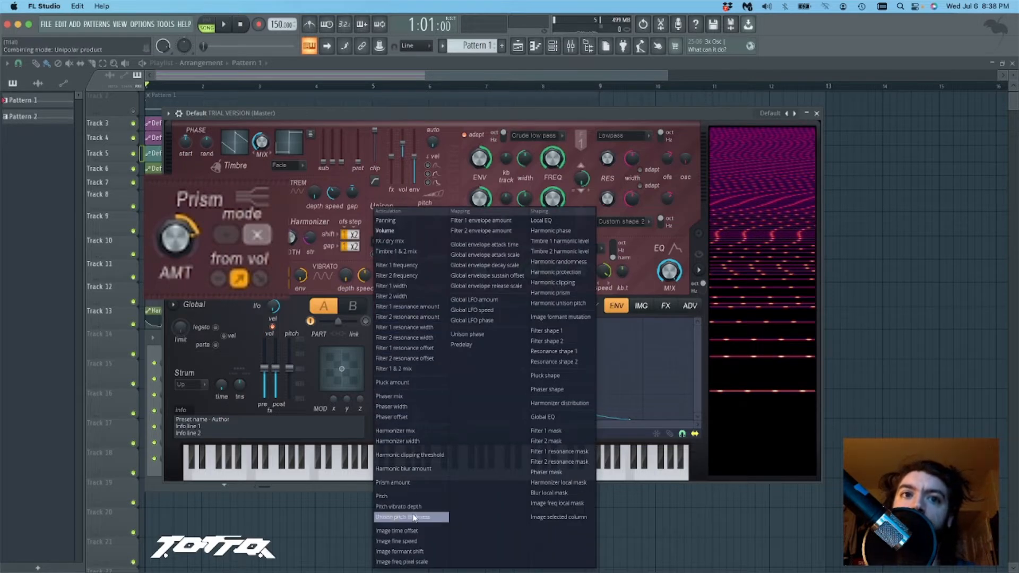
{"action": "left_click", "coordinate": [406, 484]}
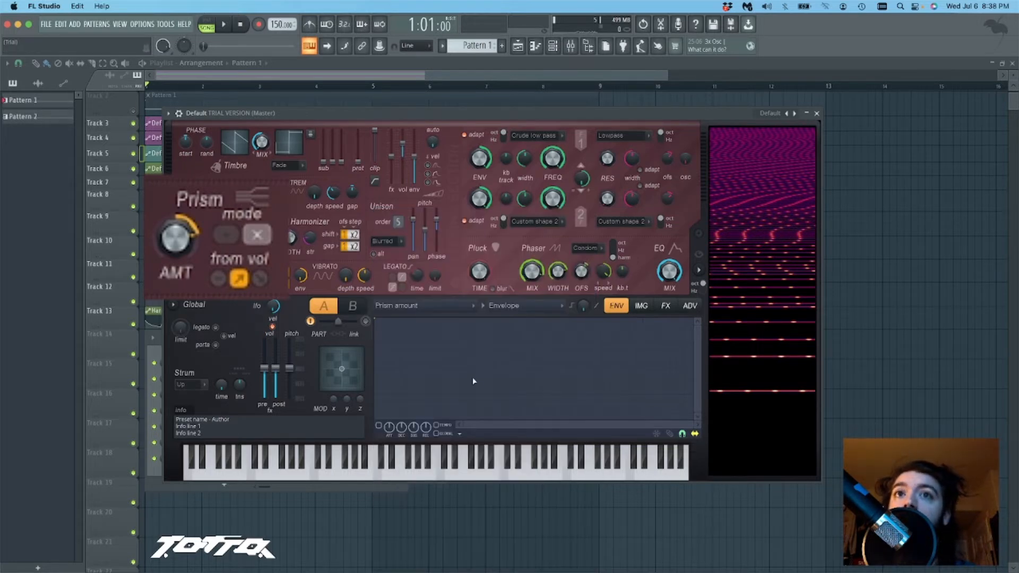
{"action": "left_click", "coordinate": [511, 312]}
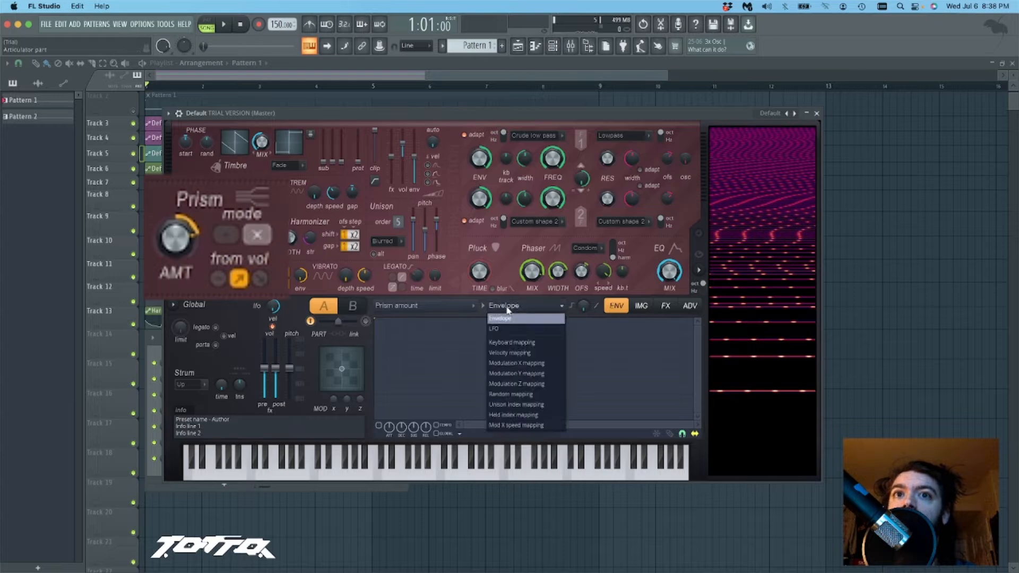
{"action": "left_click", "coordinate": [523, 405]}
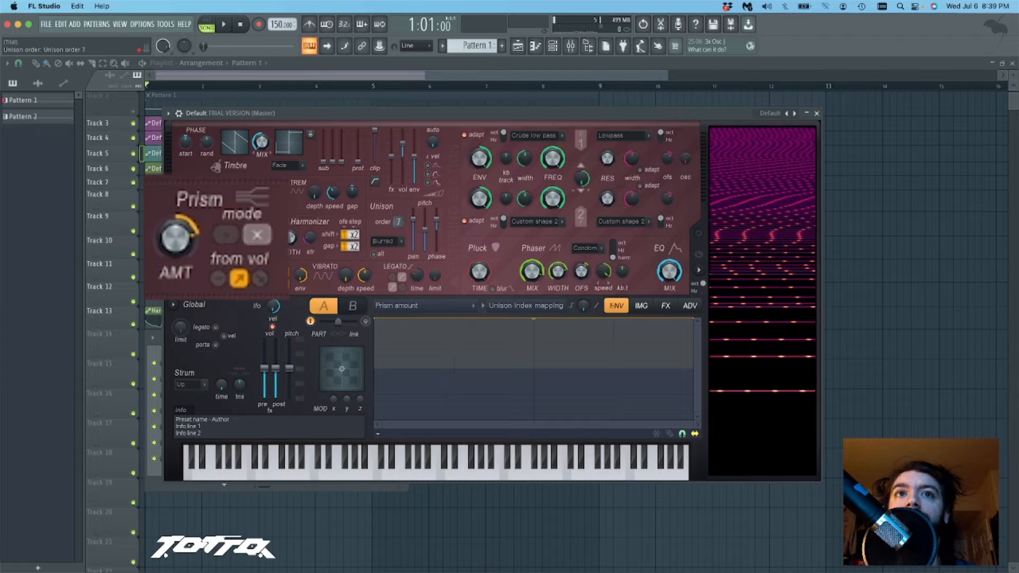
- Shape the Prism unison mapping flat at the midline for the first sixth, curving up to maximum by one third, and tweak the Prism amount
{"action": "right_click", "coordinate": [377, 367]}
{"action": "right_click", "coordinate": [429, 321]}
{"action": "left_click_drag", "start_coordinate": [429, 321], "coordinate": [425, 363]}
{"action": "right_click", "coordinate": [401, 350]}
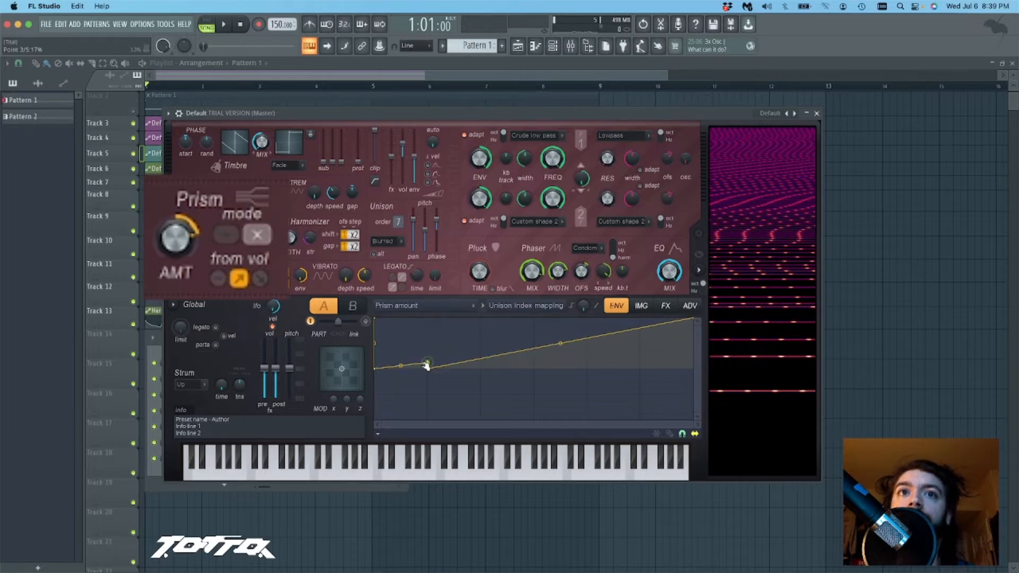
{"action": "right_click", "coordinate": [482, 323]}
{"action": "left_click_drag", "start_coordinate": [454, 340], "coordinate": [454, 322]}
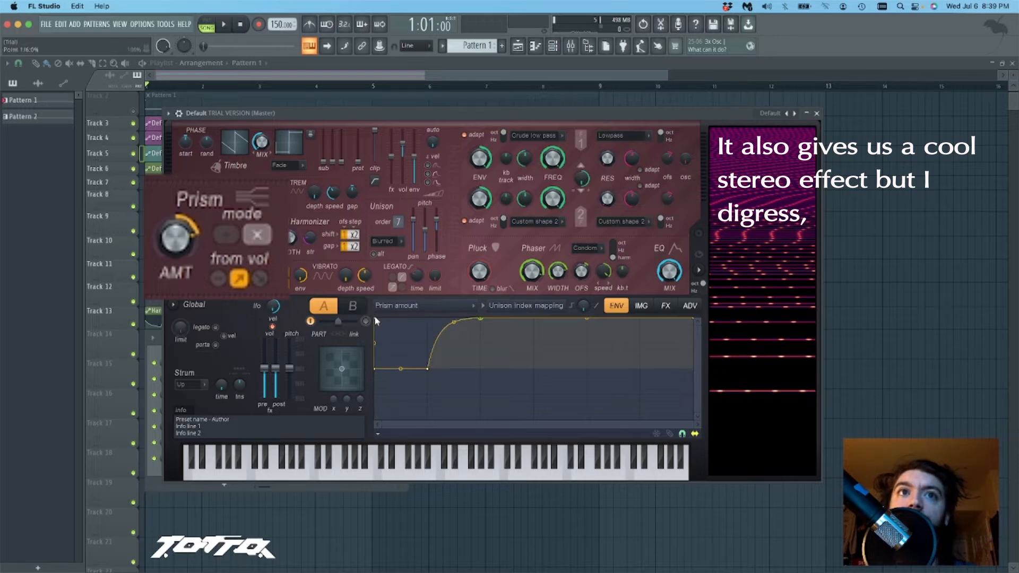
{"action": "left_click_drag", "start_coordinate": [374, 321], "coordinate": [377, 363]}
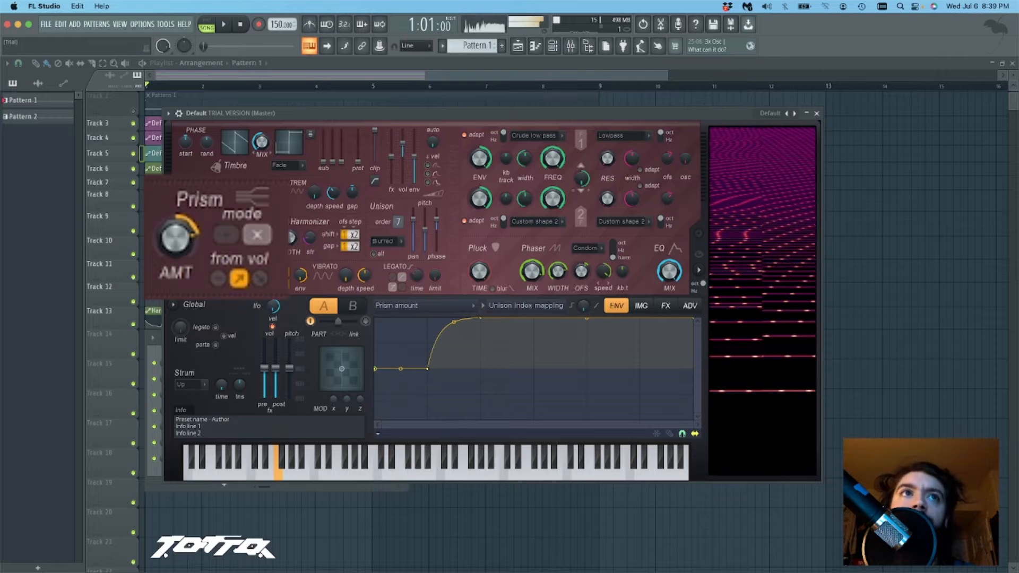
{"action": "mouse_move", "coordinate": [183, 238]}
{"action": "left_mouse_down"}
{"action": "mouse_move", "coordinate": [183, 277]}
{"action": "mouse_move", "coordinate": [184, 248]}
{"action": "left_mouse_up"}
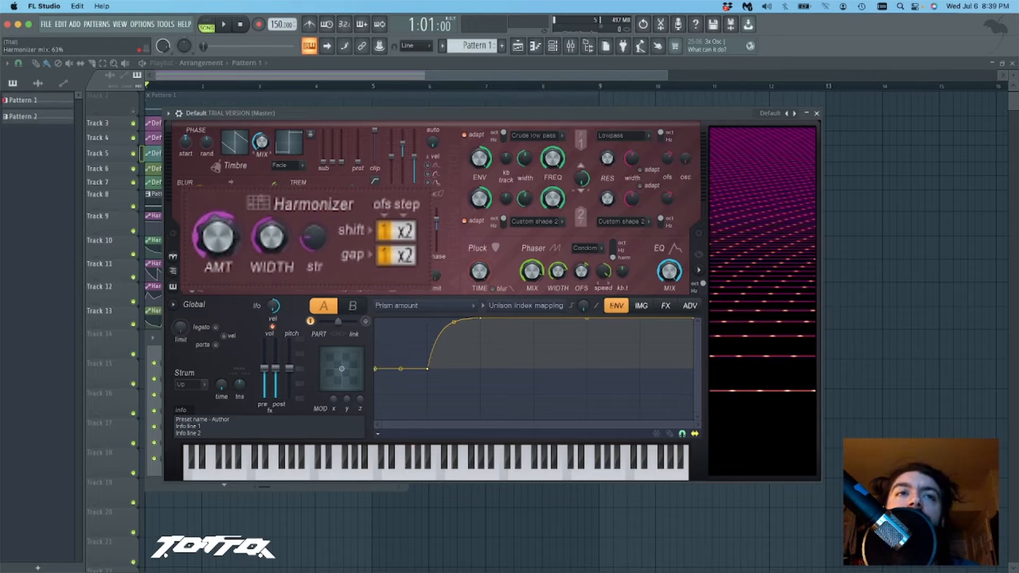
- Raise the Harmonizer amount to near maximum, adjust its width and strength, and set the shift step to +1 and gap step to +5
{"action": "left_click_drag", "start_coordinate": [269, 255], "coordinate": [269, 257]}
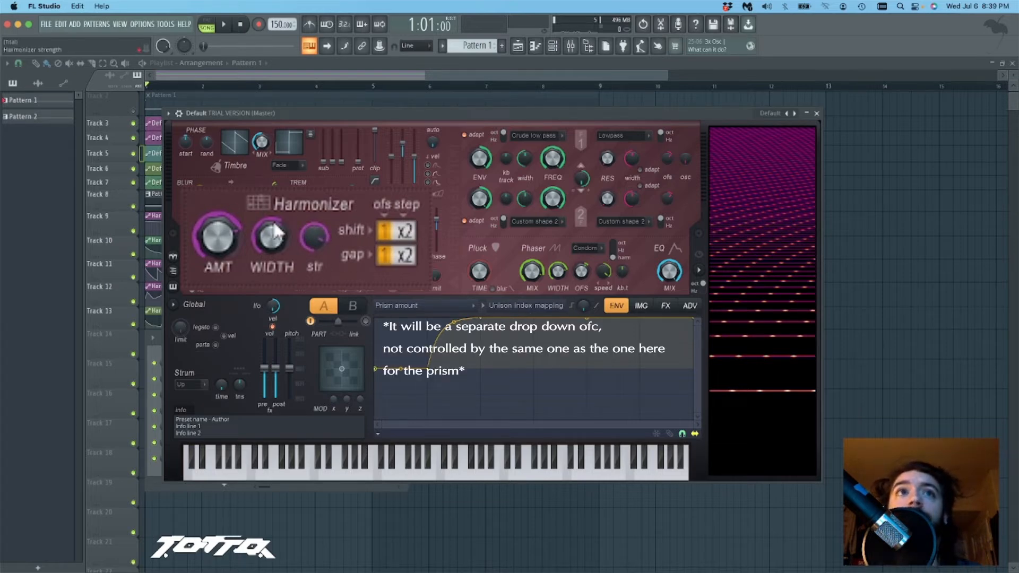
{"action": "left_click_drag", "start_coordinate": [222, 232], "coordinate": [272, 206]}
{"action": "mouse_move", "coordinate": [405, 231]}
{"action": "left_mouse_down"}
{"action": "mouse_move", "coordinate": [404, 220]}
{"action": "mouse_move", "coordinate": [404, 253]}
{"action": "mouse_move", "coordinate": [403, 226]}
{"action": "left_mouse_up"}
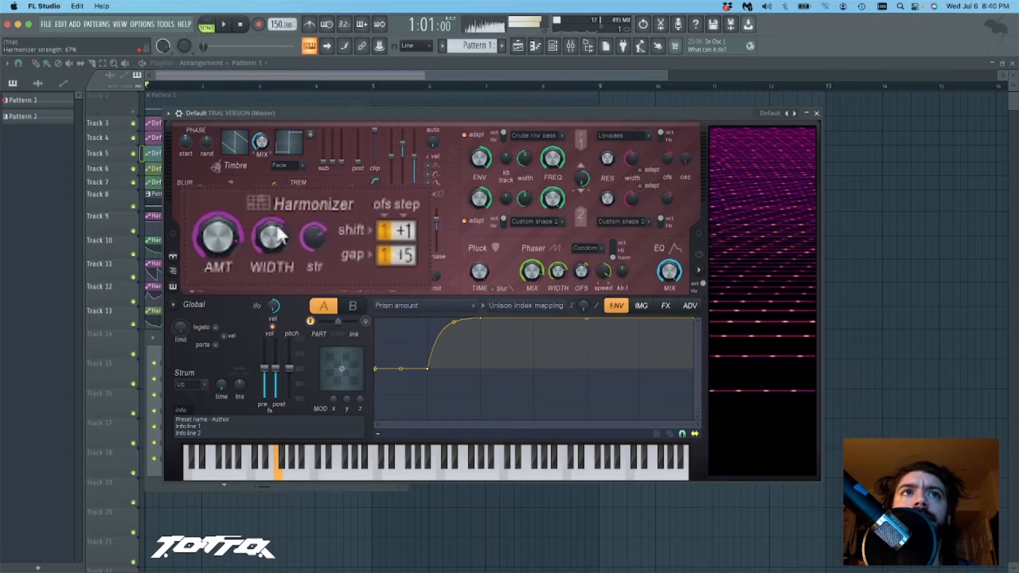
{"action": "left_click_drag", "start_coordinate": [222, 238], "coordinate": [223, 229]}
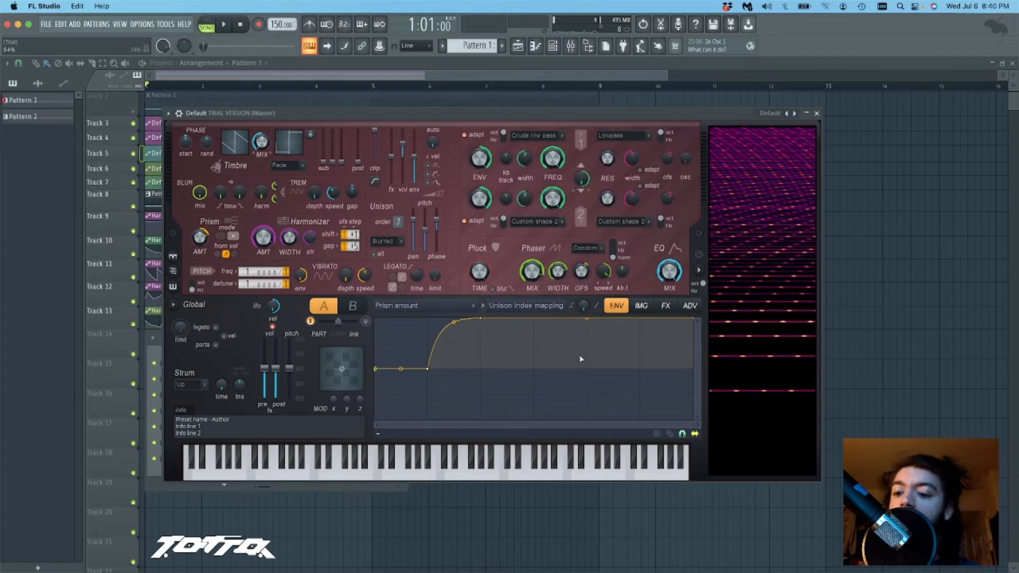
- Look through Prism amount's envelope and LFO articulations and the context options available for the Phaser mix
{"action": "left_click", "coordinate": [509, 305]}
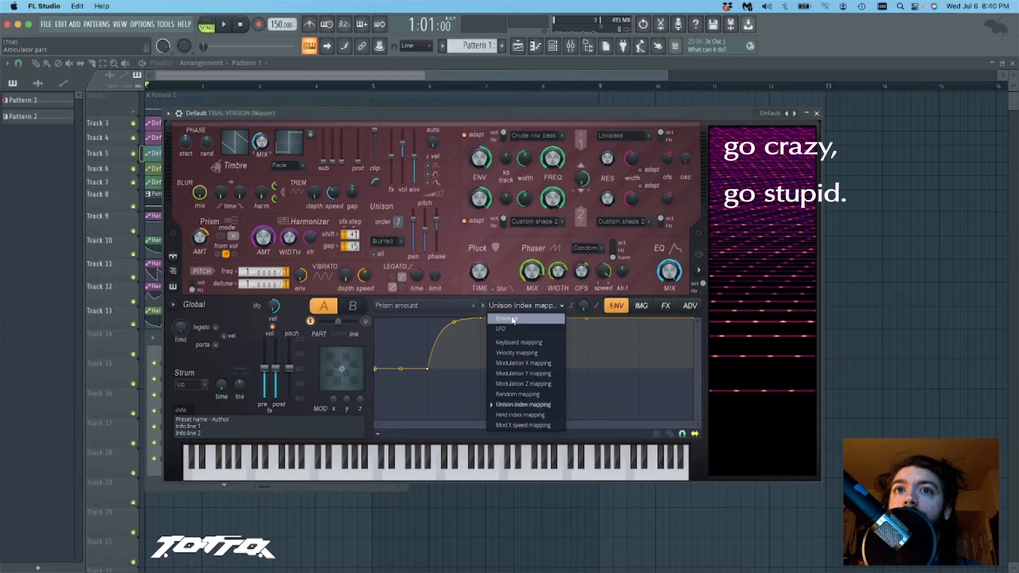
{"action": "left_click", "coordinate": [512, 319]}
{"action": "left_click", "coordinate": [508, 305]}
{"action": "left_click", "coordinate": [513, 330]}
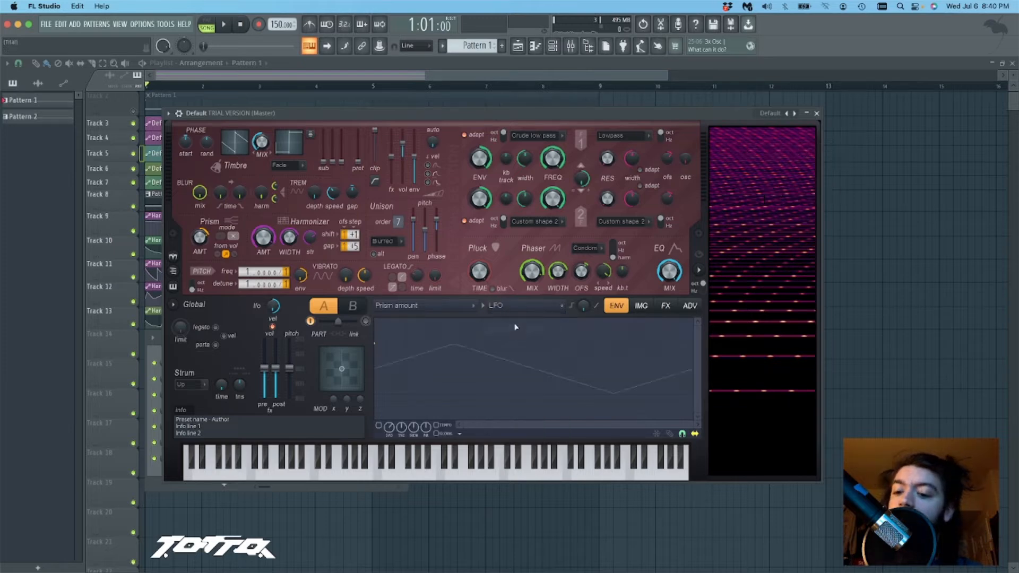
{"action": "right_click", "coordinate": [535, 279]}
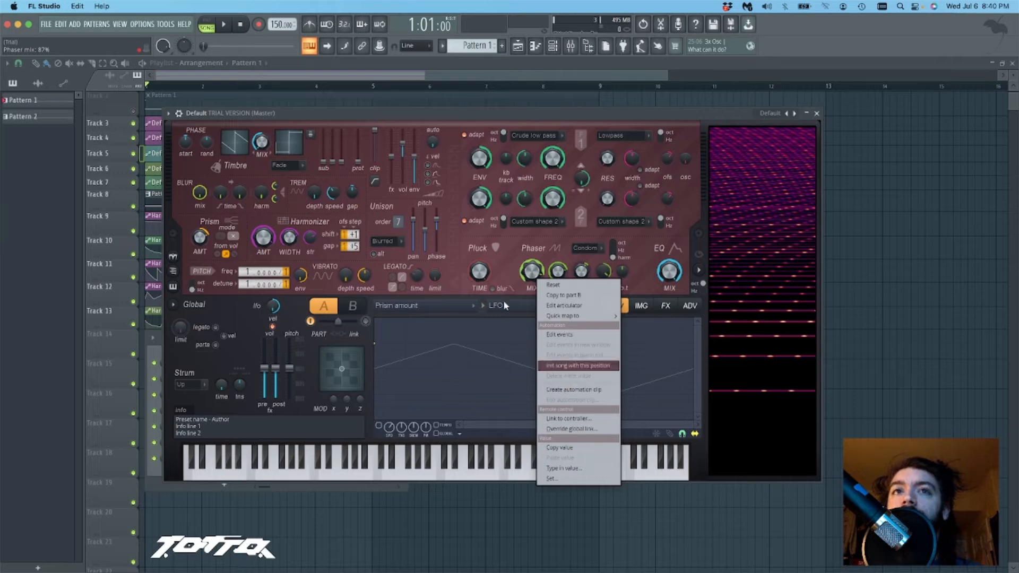
{"action": "left_click", "coordinate": [504, 274]}
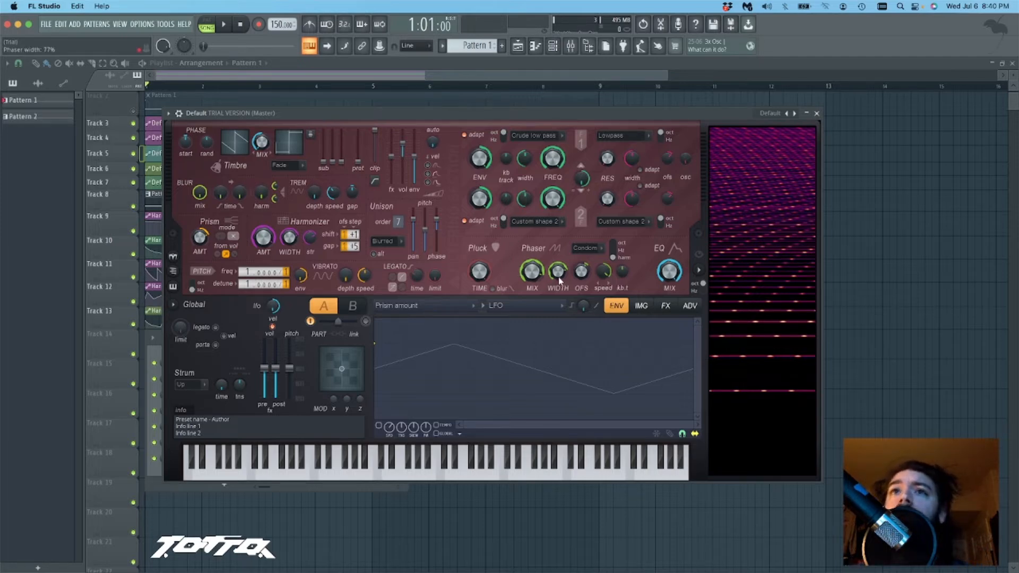
- Create Pattern 3 and draw one sustained F3 note for the Default channel, stretched to about bar 75
{"action": "left_click_drag", "start_coordinate": [302, 114], "coordinate": [513, 107]}
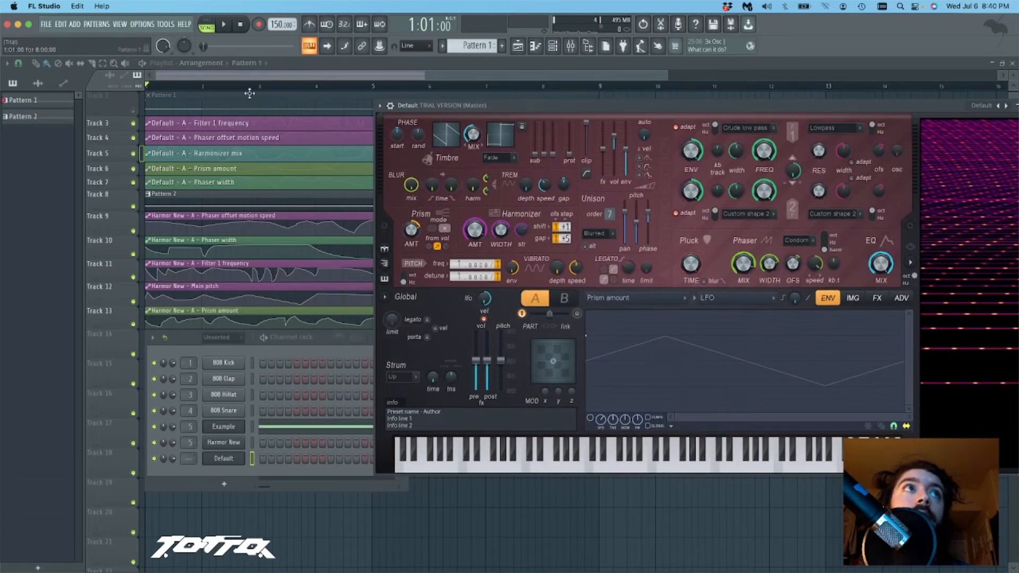
{"action": "key", "text": "F4"}
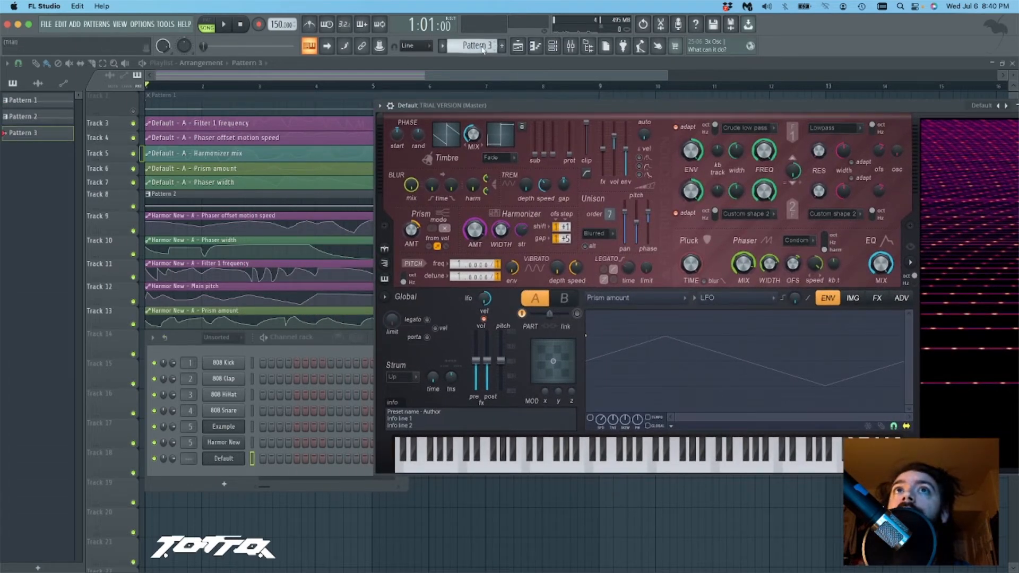
{"action": "right_click", "coordinate": [236, 463]}
{"action": "left_click", "coordinate": [261, 423]}
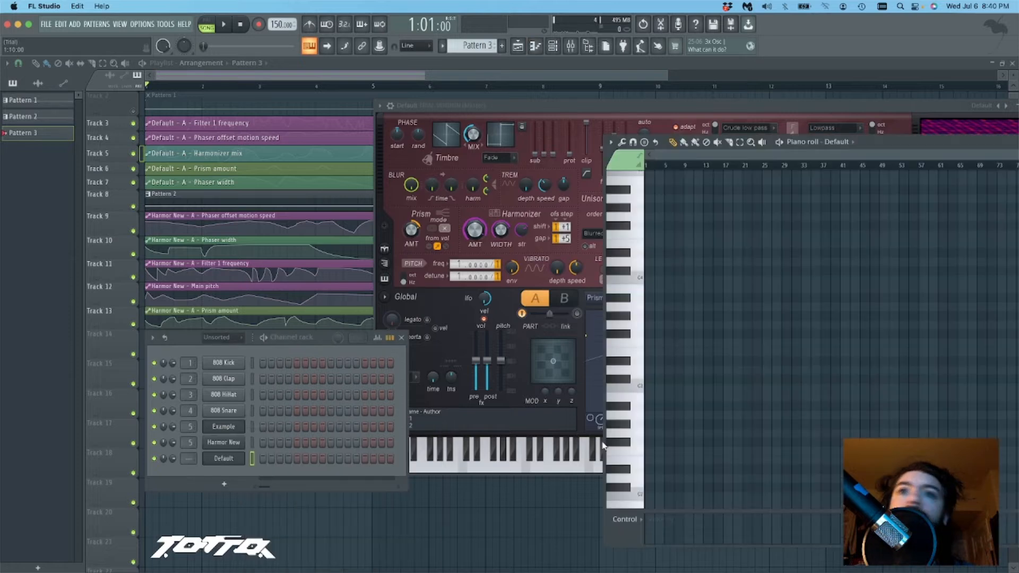
{"action": "left_click", "coordinate": [655, 343]}
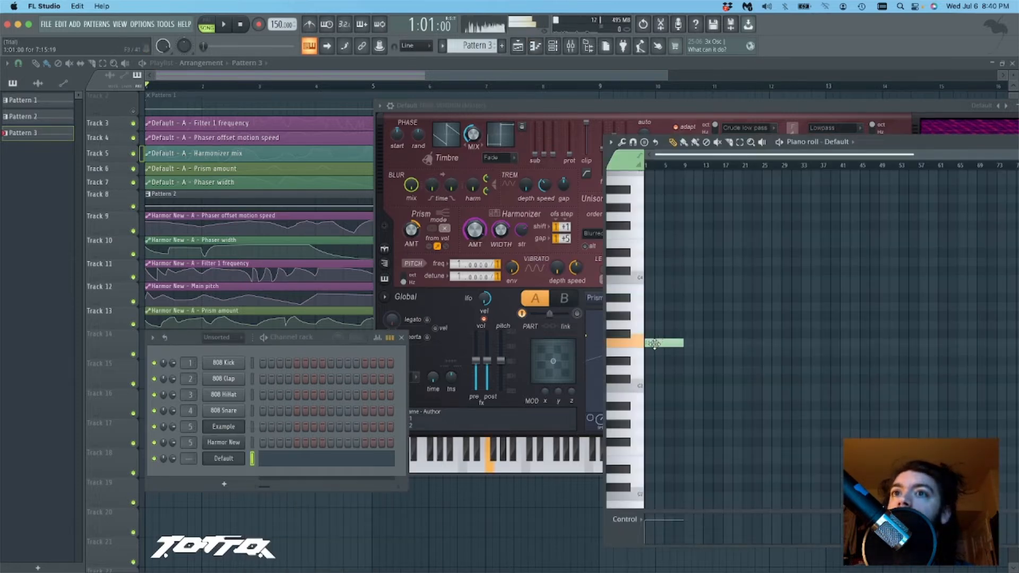
{"action": "left_click_drag", "start_coordinate": [686, 342], "coordinate": [1006, 344]}
{"action": "left_click_drag", "start_coordinate": [892, 142], "coordinate": [544, 142]}
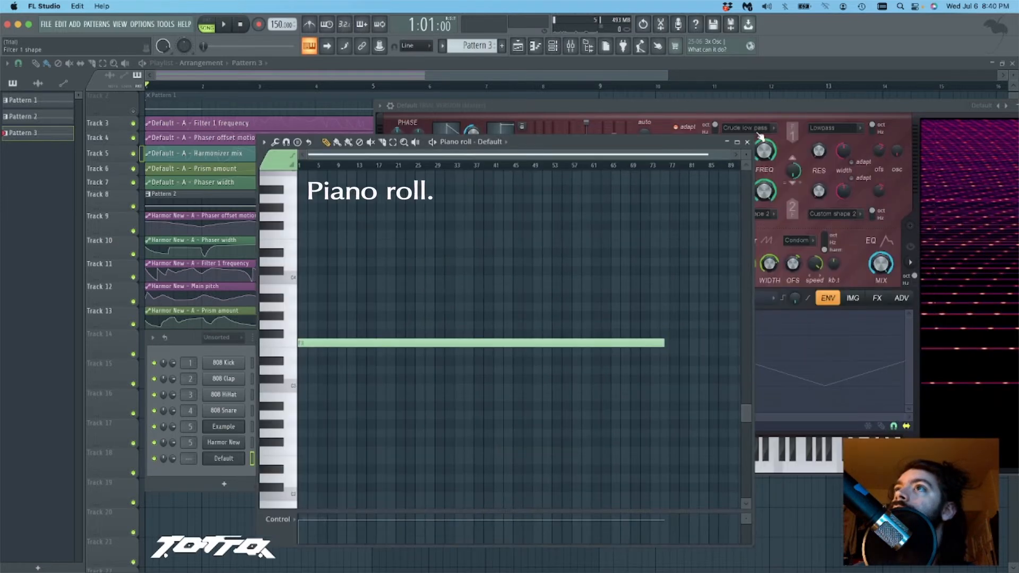
{"action": "left_click", "coordinate": [751, 142]}
{"action": "left_click", "coordinate": [1017, 107]}
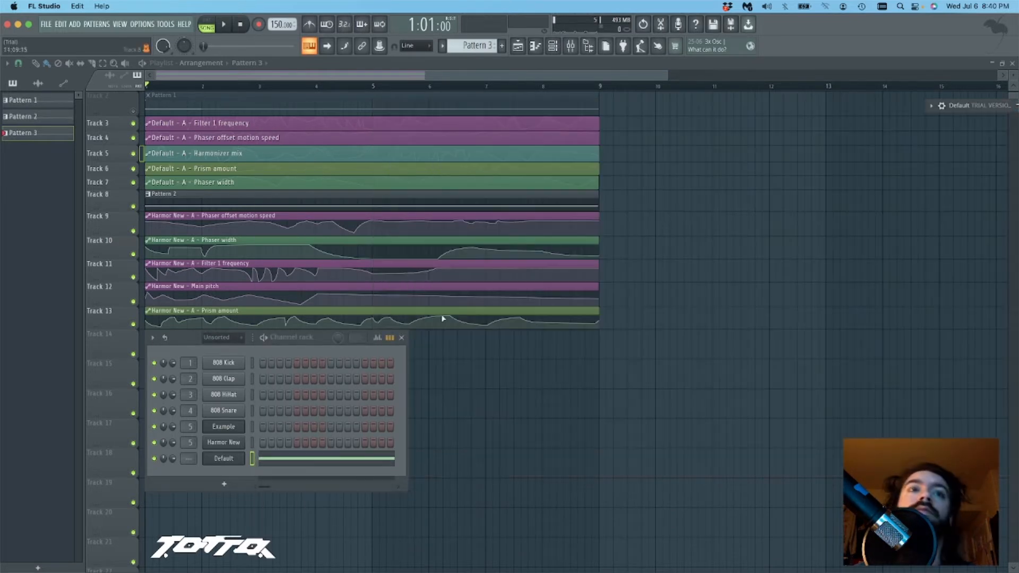
- Place Pattern 3 at the start of Track 14, mute Track 8 holding Pattern 2, and briefly preview the playlist
{"action": "left_click_drag", "start_coordinate": [193, 339], "coordinate": [477, 356]}
{"action": "left_click_drag", "start_coordinate": [39, 134], "coordinate": [156, 336]}
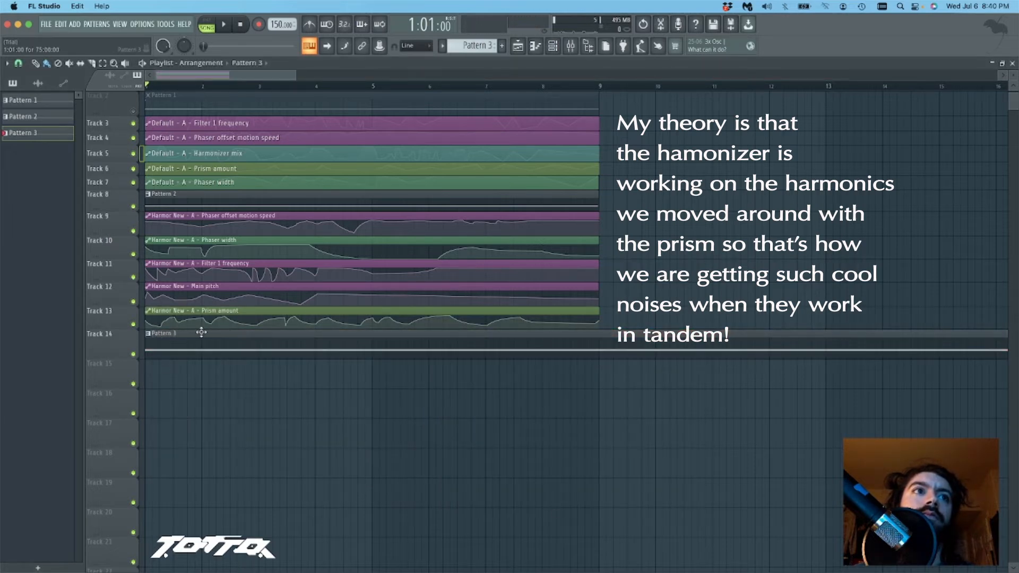
{"action": "left_click", "coordinate": [133, 207]}
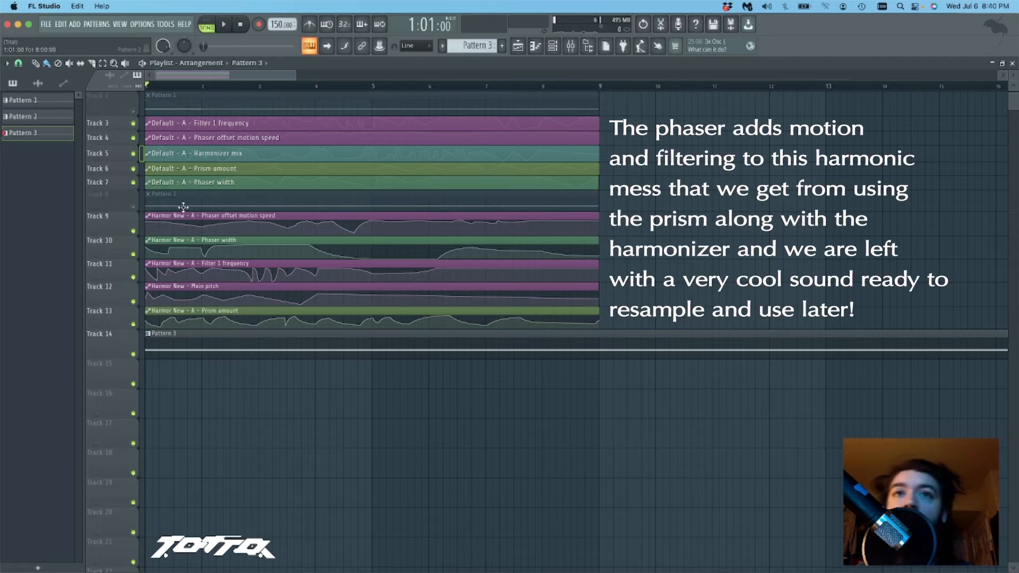
{"action": "key", "text": "space"}
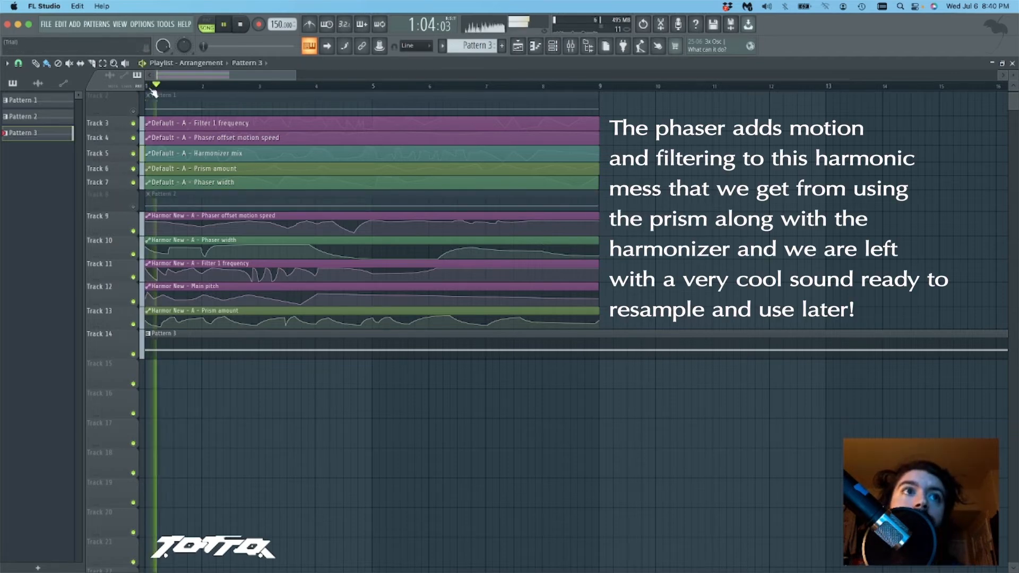
{"action": "key", "text": "space"}
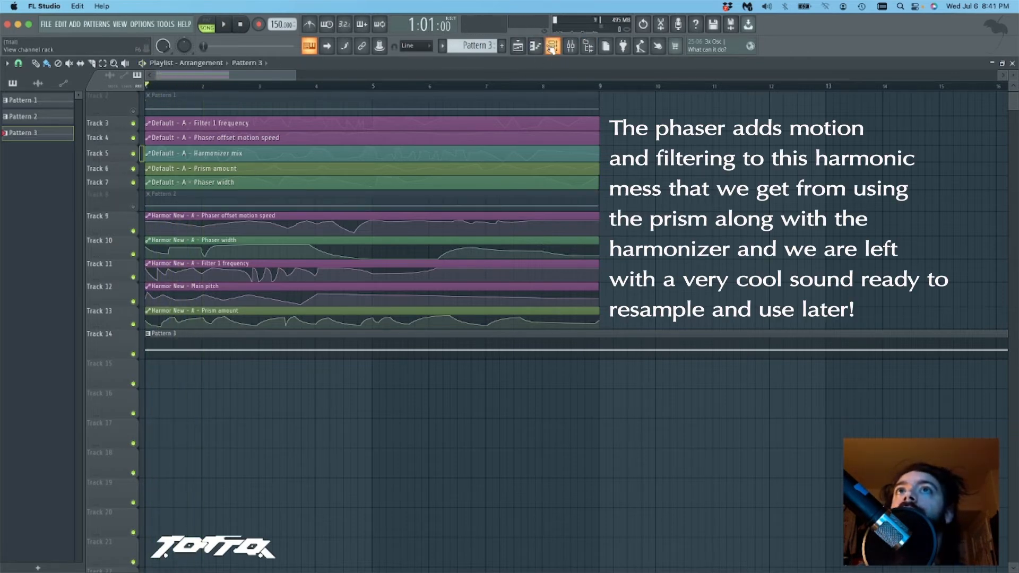
- Create an automation clip for the Default channel's Phaser offset motion speed on Track 15
{"action": "left_click", "coordinate": [553, 46]}
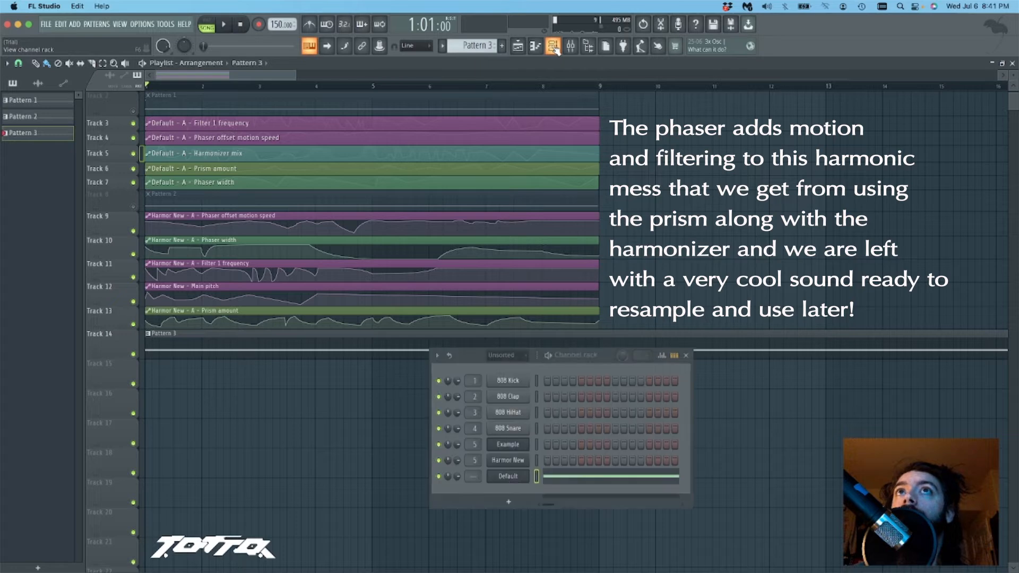
{"action": "left_click", "coordinate": [511, 477]}
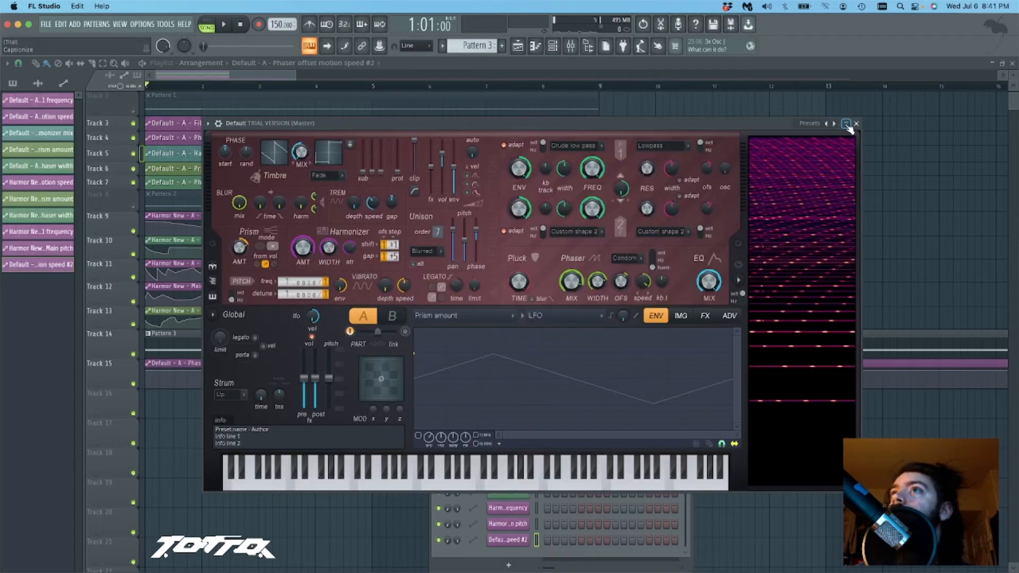
{"action": "left_click", "coordinate": [847, 125]}
- Shape the Phaser speed automation on Track 15 into a mostly high curve with occasional dips over the first eight bars during playback
{"action": "key", "text": "space"}
{"action": "left_click_drag", "start_coordinate": [582, 352], "coordinate": [748, 273]}
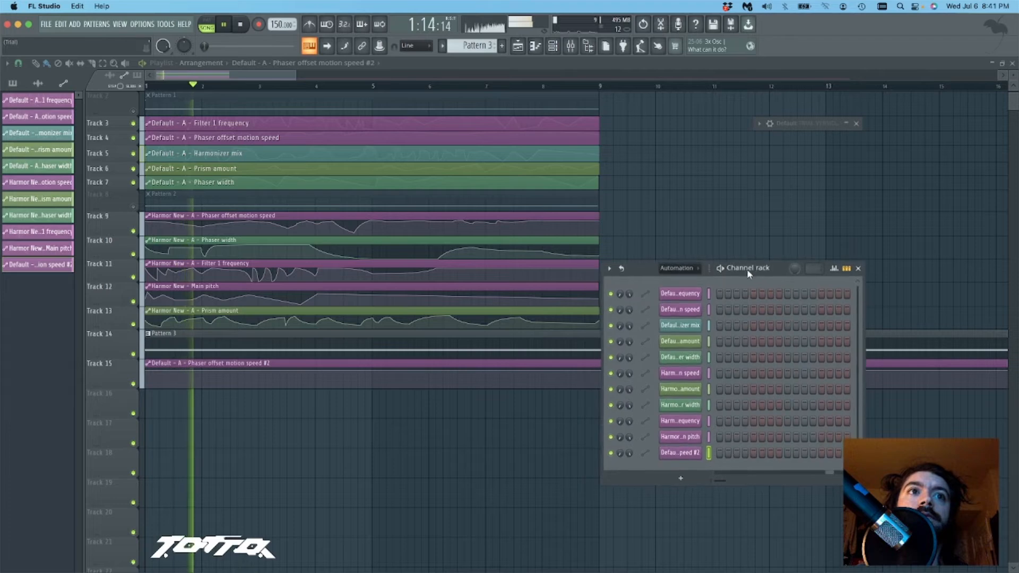
{"action": "right_click", "coordinate": [189, 383]}
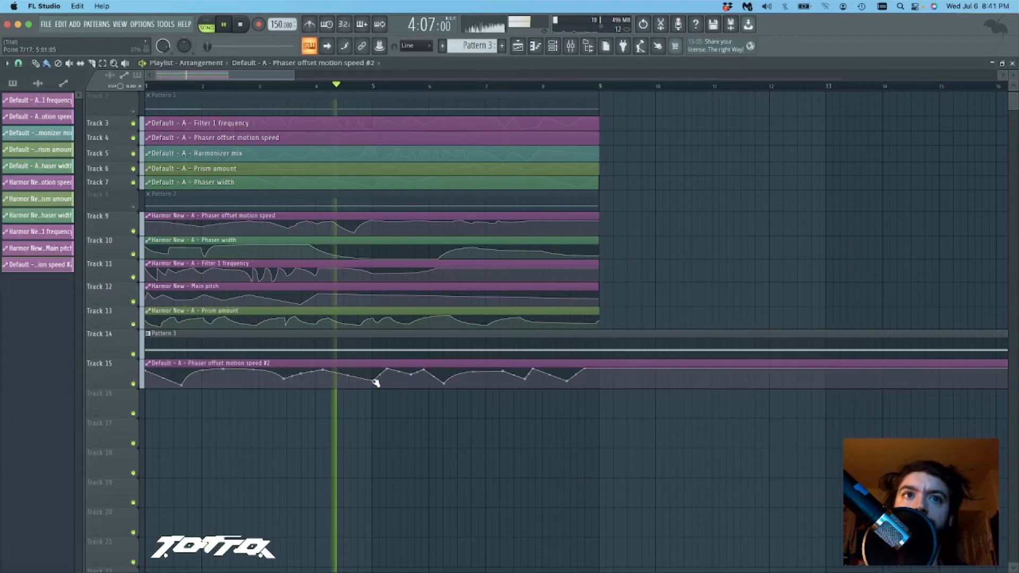
{"action": "left_click_drag", "start_coordinate": [375, 381], "coordinate": [376, 373]}
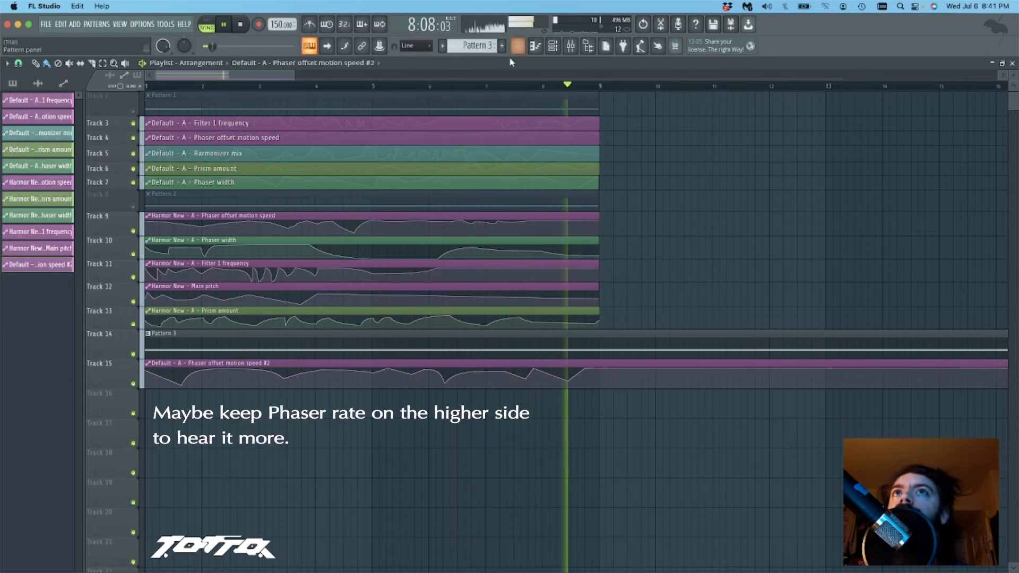
{"action": "key", "text": "space"}
- Reopen the Default channel's Harmor from the Unsorted channels and create an automation clip for its Prism amount
{"action": "left_click", "coordinate": [555, 48]}
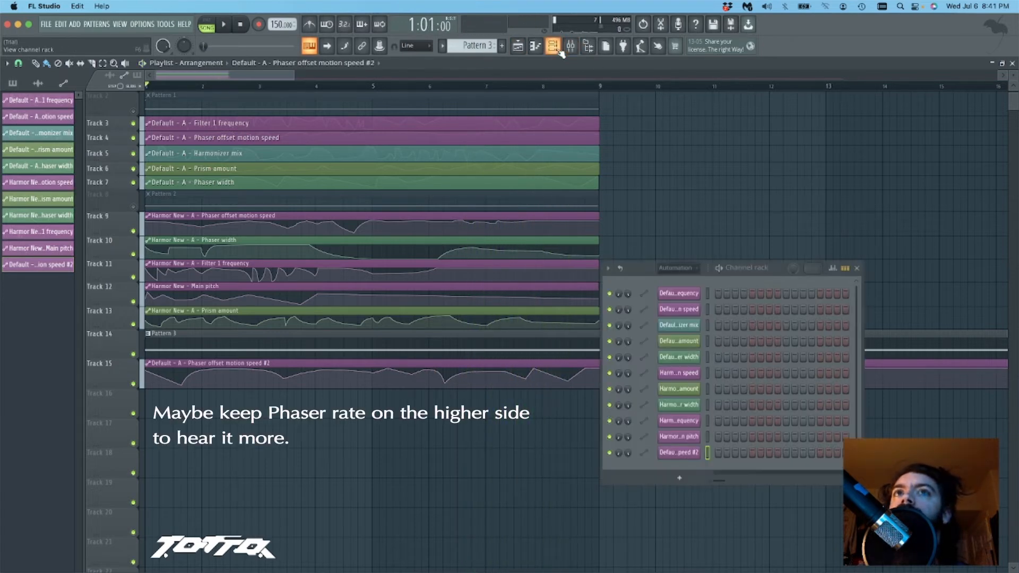
{"action": "left_click", "coordinate": [677, 268]}
{"action": "left_click", "coordinate": [670, 280]}
{"action": "left_click", "coordinate": [678, 268]}
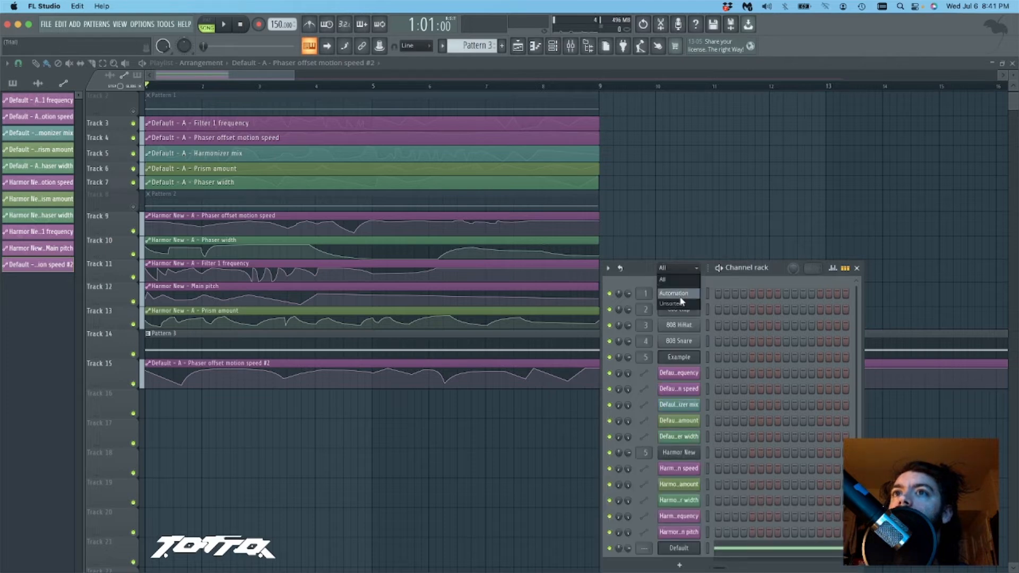
{"action": "left_click", "coordinate": [682, 304]}
{"action": "left_click", "coordinate": [683, 393]}
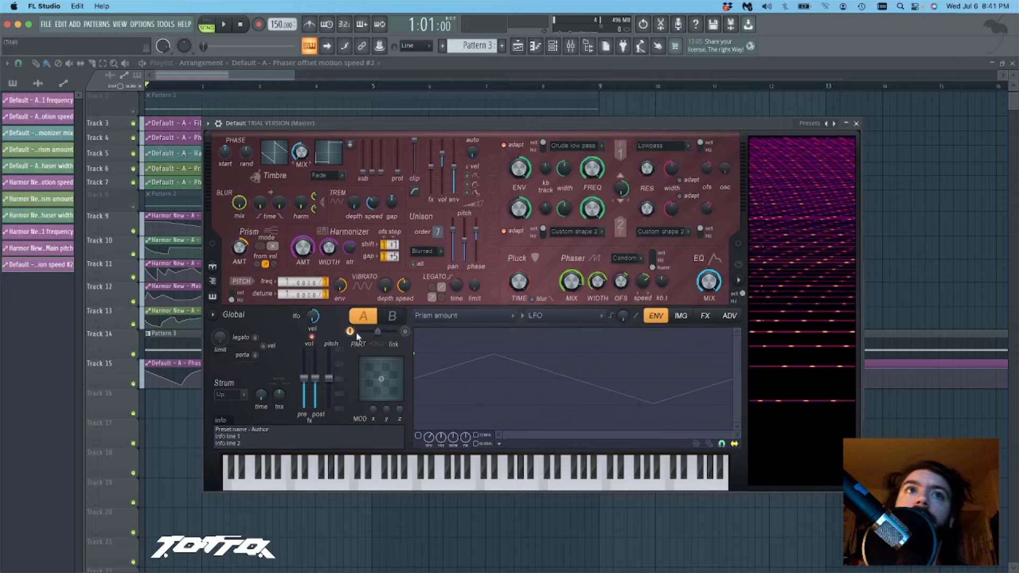
{"action": "right_click", "coordinate": [245, 249]}
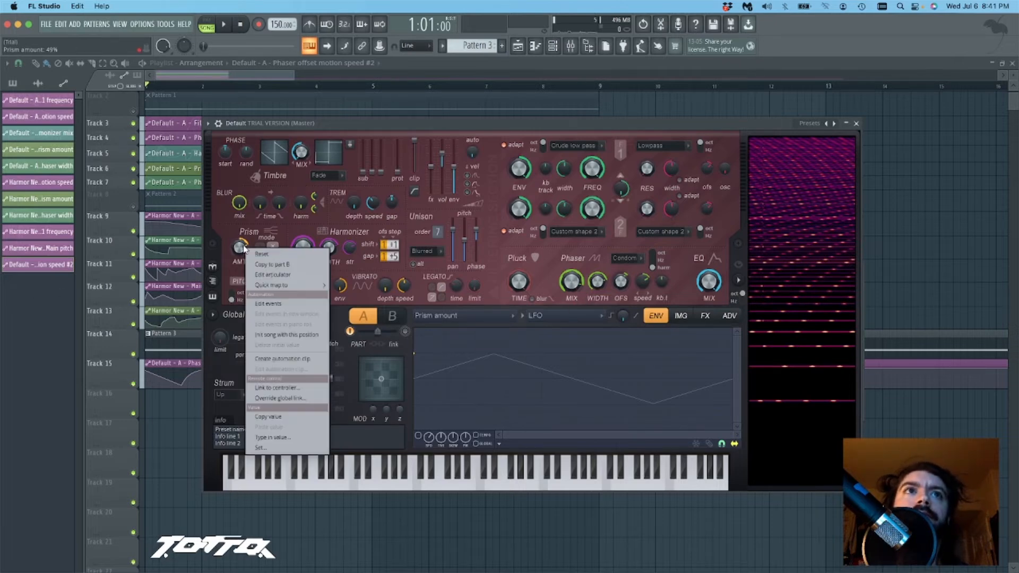
{"action": "left_click", "coordinate": [282, 359]}
- Shape the Prism amount automation on Track 16 into irregular rises and dips across the first eight bars while playing the song
{"action": "left_click_drag", "start_coordinate": [423, 121], "coordinate": [740, 96]}
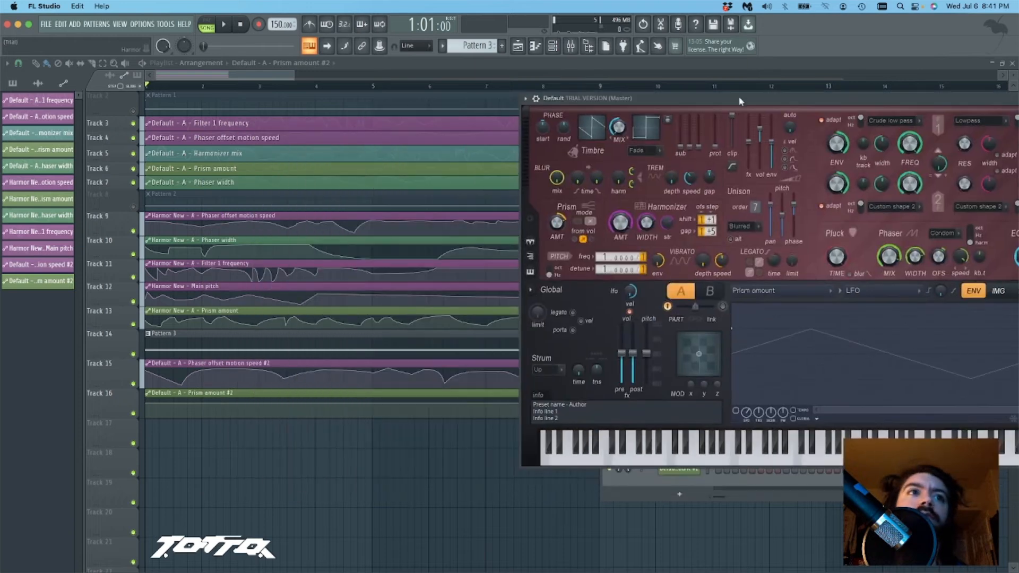
{"action": "key", "text": "space"}
{"action": "right_click", "coordinate": [169, 408]}
{"action": "right_click", "coordinate": [186, 412]}
{"action": "right_click", "coordinate": [197, 402]}
{"action": "right_click", "coordinate": [248, 414]}
{"action": "right_click", "coordinate": [267, 409]}
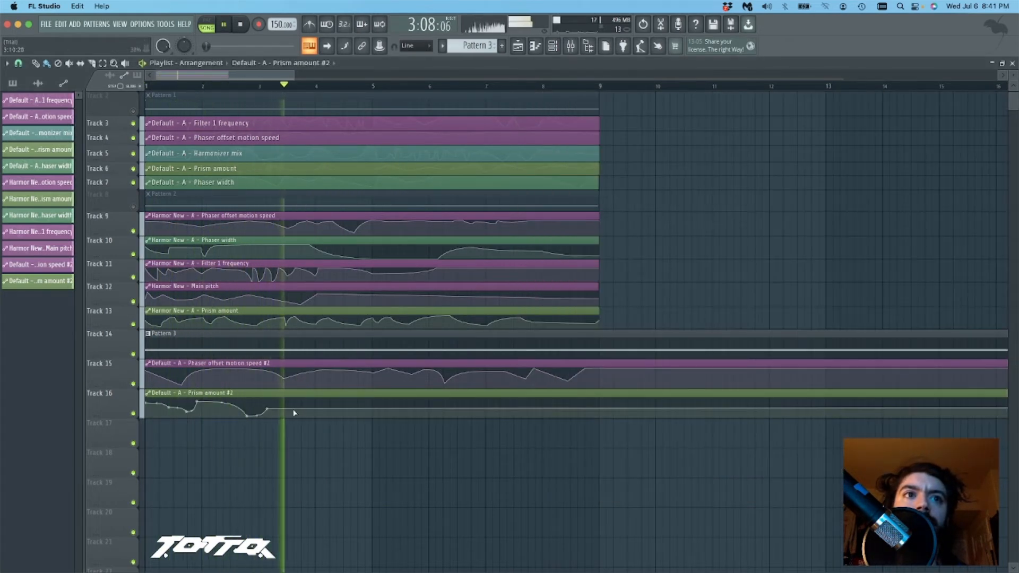
{"action": "right_click", "coordinate": [303, 402]}
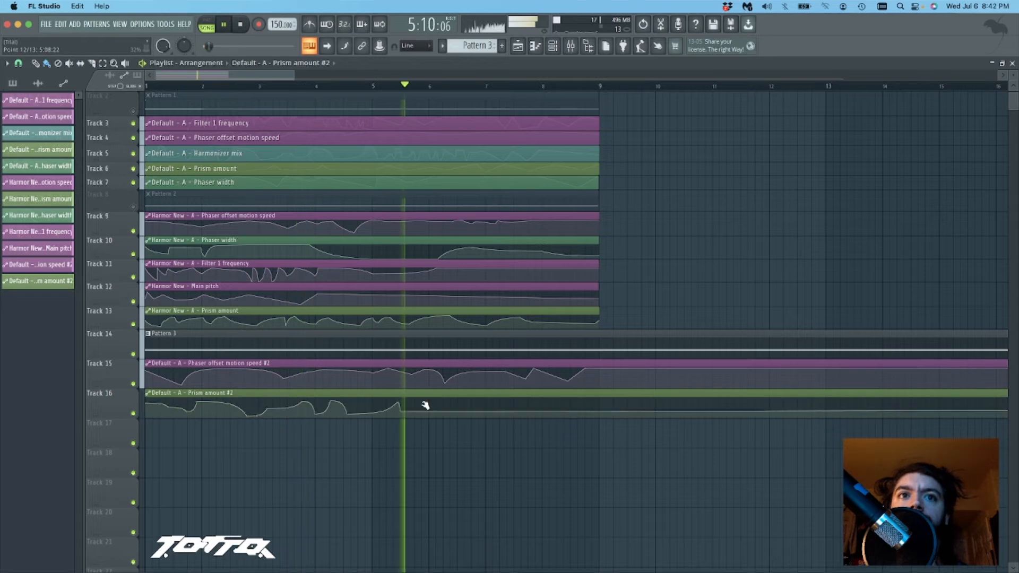
{"action": "right_click", "coordinate": [423, 404]}
{"action": "right_click", "coordinate": [429, 410]}
{"action": "right_click", "coordinate": [456, 402]}
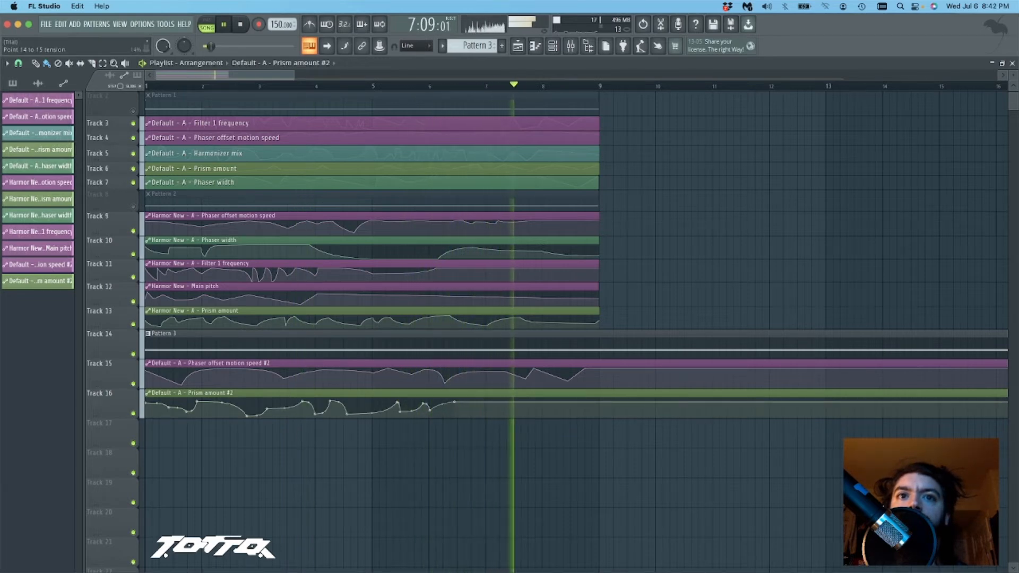
{"action": "right_click", "coordinate": [470, 412]}
{"action": "right_click", "coordinate": [484, 405]}
{"action": "right_click", "coordinate": [502, 412]}
{"action": "right_click", "coordinate": [518, 415]}
{"action": "right_click", "coordinate": [533, 405]}
{"action": "right_click", "coordinate": [545, 413]}
{"action": "key", "text": "space"}
{"action": "right_click", "coordinate": [561, 406]}
{"action": "right_click", "coordinate": [583, 402]}
{"action": "right_click", "coordinate": [585, 414]}
{"action": "right_click", "coordinate": [599, 407]}
- Reopen the Default channel's Harmor from the Unsorted channels and create an automation clip for its Harmonizer mix
{"action": "left_click", "coordinate": [560, 47]}
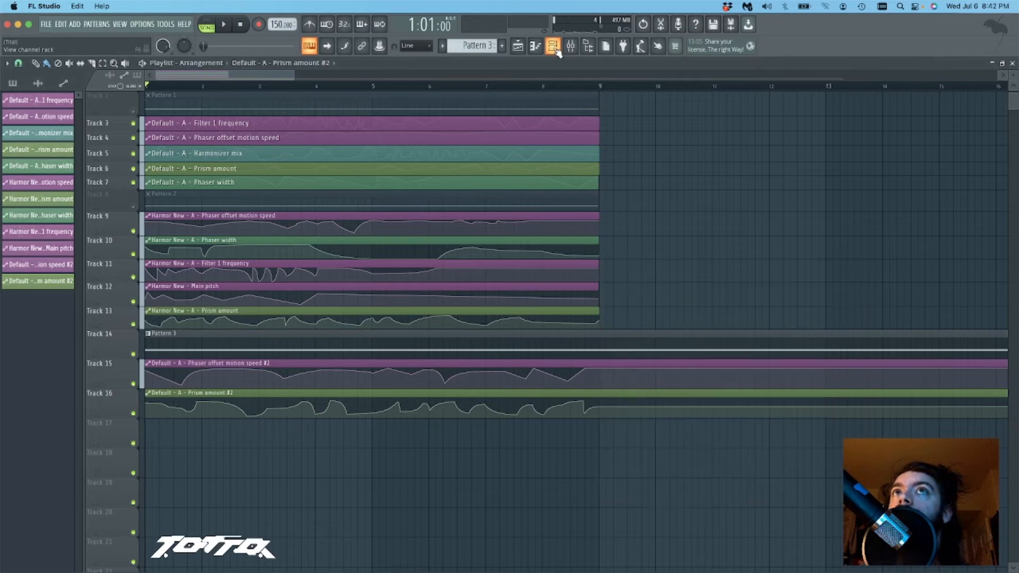
{"action": "left_click", "coordinate": [675, 268]}
{"action": "left_click", "coordinate": [677, 303]}
{"action": "left_click", "coordinate": [680, 390]}
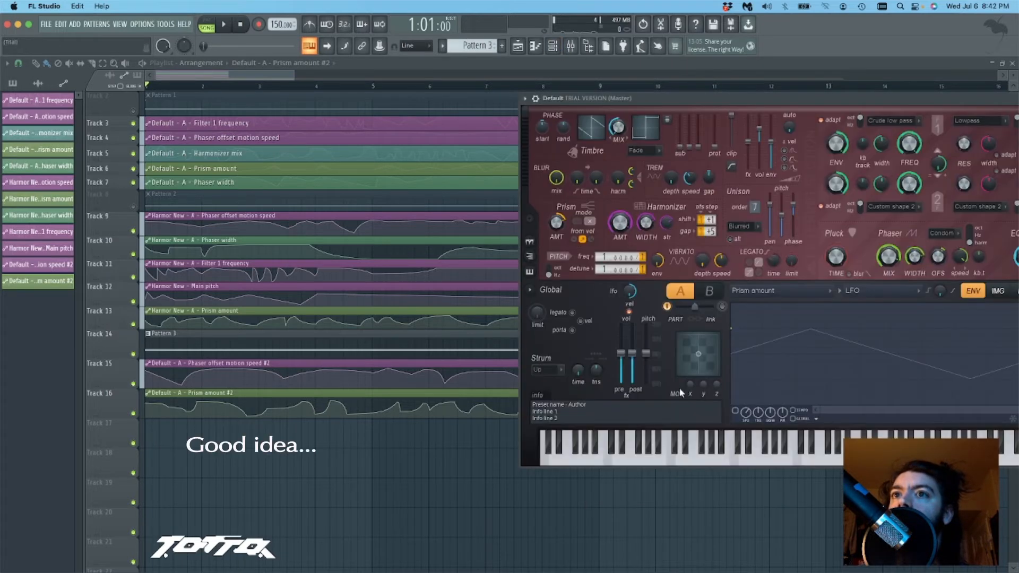
{"action": "left_click_drag", "start_coordinate": [674, 104], "coordinate": [315, 117]}
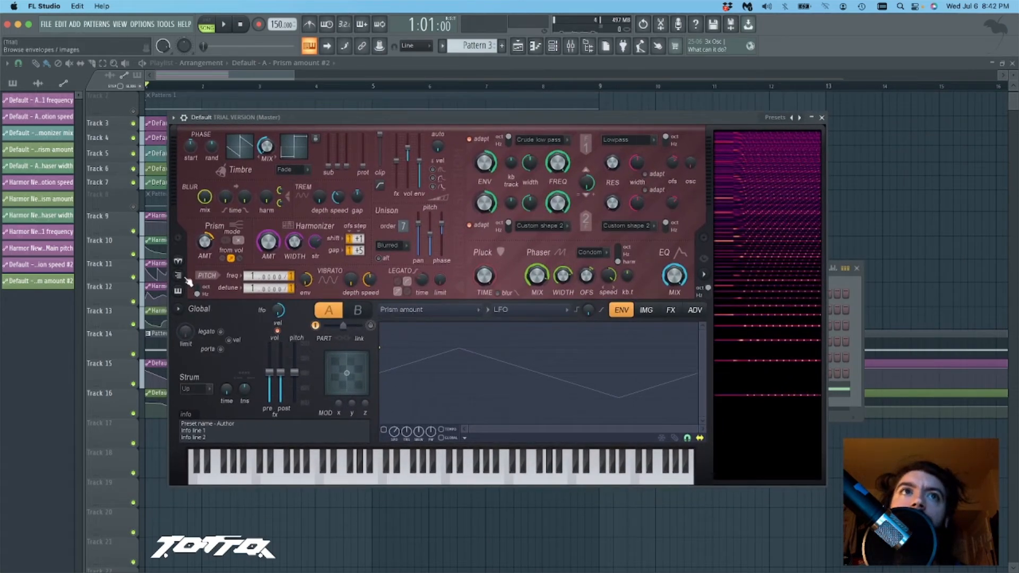
{"action": "right_click", "coordinate": [269, 243]}
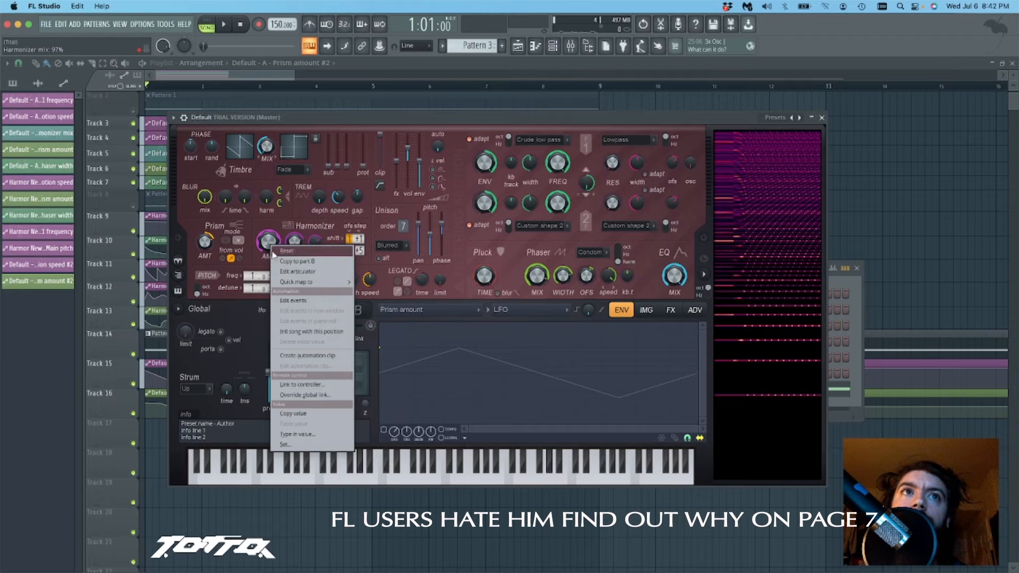
{"action": "left_click", "coordinate": [314, 355]}
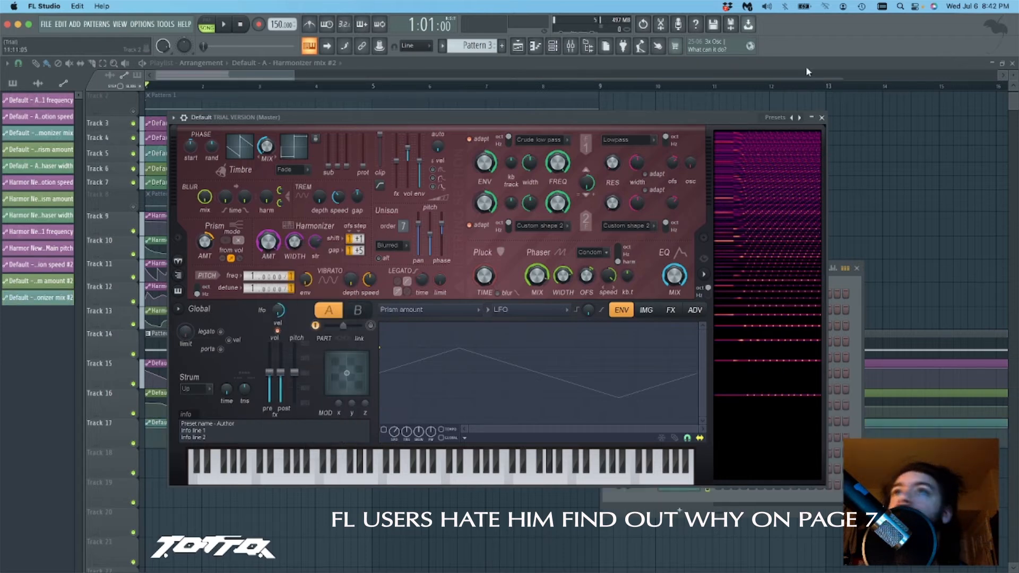
- Shape the Harmonizer mix automation on Track 17 into irregular rises and dips across the first eight bars and play the song
{"action": "left_click", "coordinate": [812, 117]}
{"action": "right_click", "coordinate": [168, 444]}
{"action": "left_click_drag", "start_coordinate": [155, 438], "coordinate": [155, 444]}
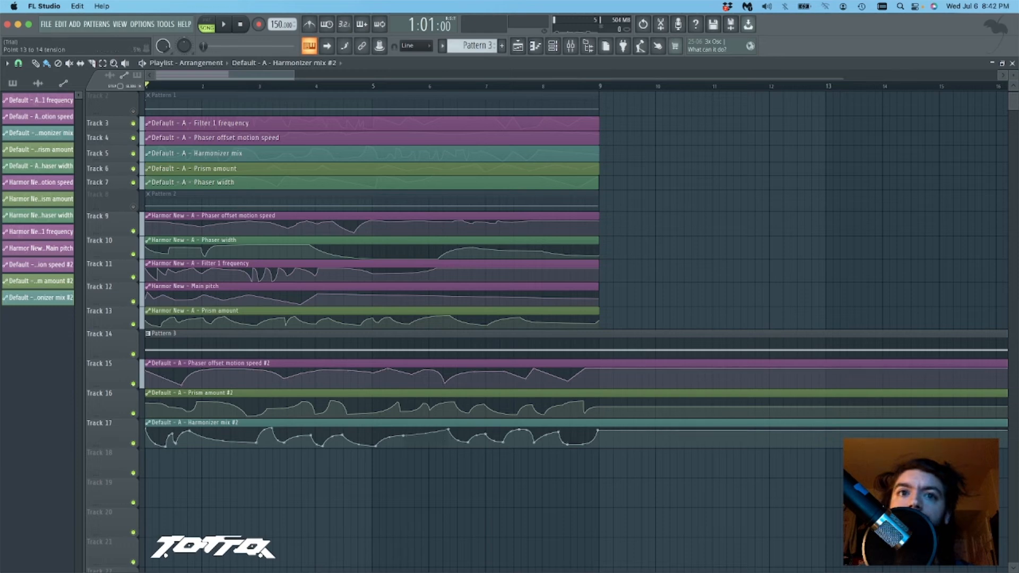
{"action": "key", "text": "space"}
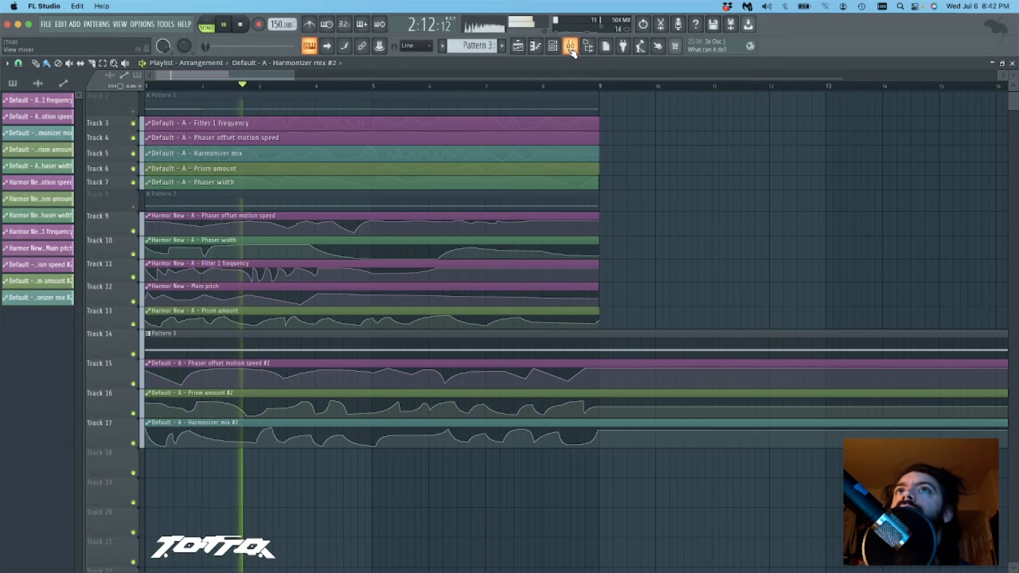
- Reopen the Default channel's Harmor from the Unsorted channels during playback and stop the song
{"action": "key", "text": "F9"}
{"action": "left_click", "coordinate": [768, 338]}
{"action": "left_click", "coordinate": [555, 49]}
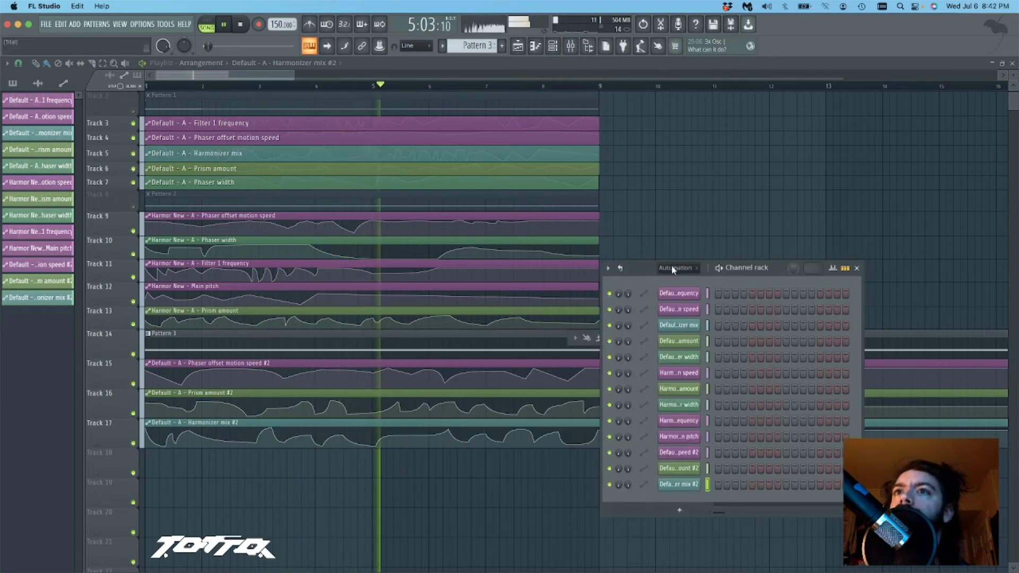
{"action": "left_click", "coordinate": [677, 269]}
{"action": "left_click", "coordinate": [677, 304]}
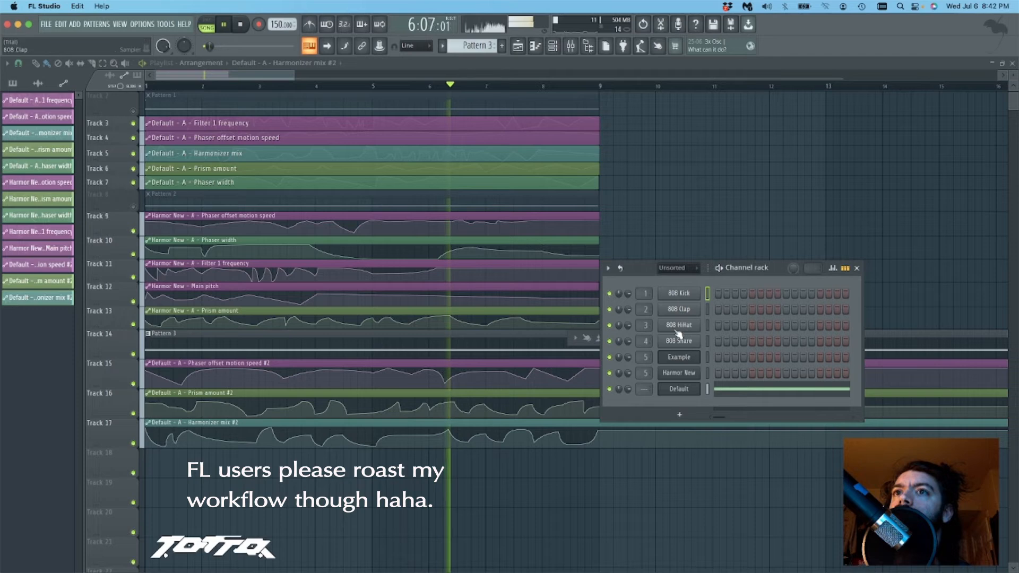
{"action": "left_click", "coordinate": [681, 390]}
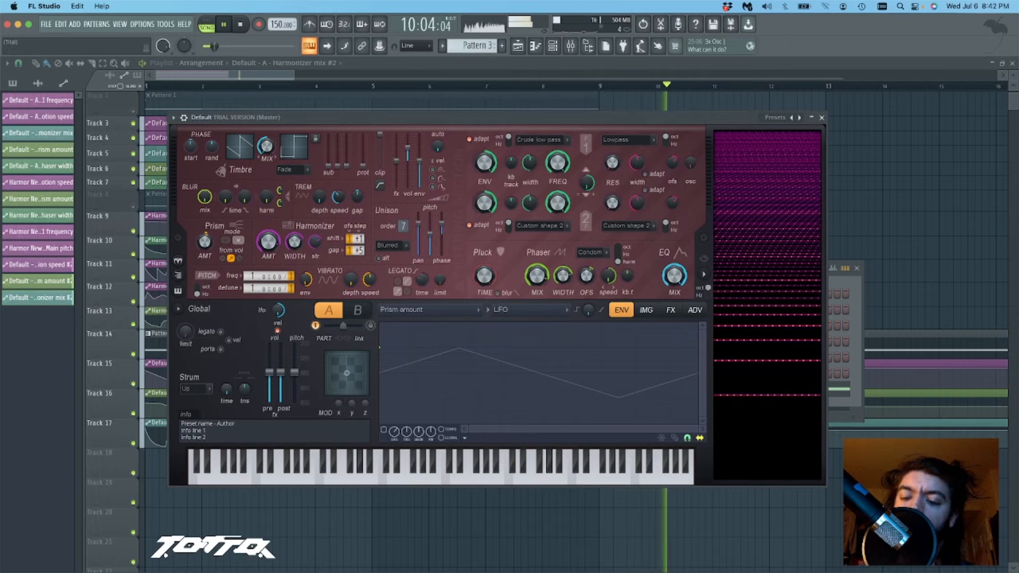
{"action": "key", "text": "space"}
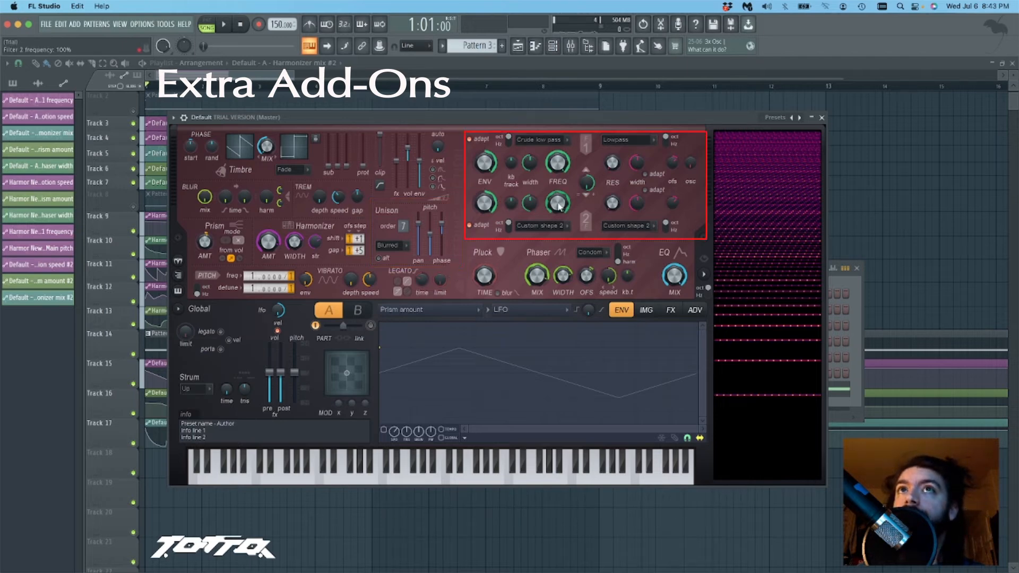
- Play the song while watching Harmor's filter frequency section and spectrum, and close the Harmor window
{"action": "key", "text": "space"}
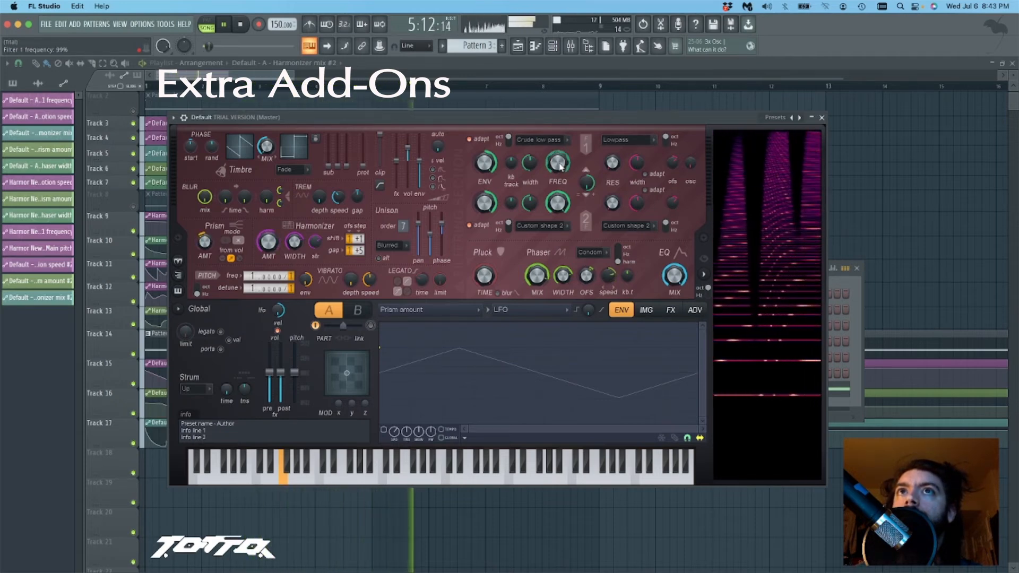
{"action": "key", "text": "space"}
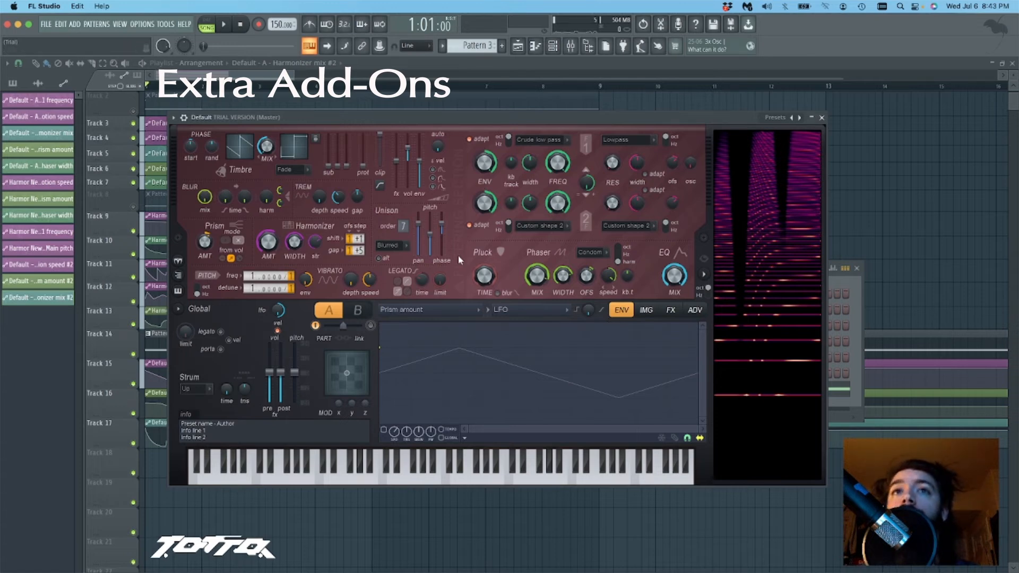
{"action": "left_click", "coordinate": [820, 118]}
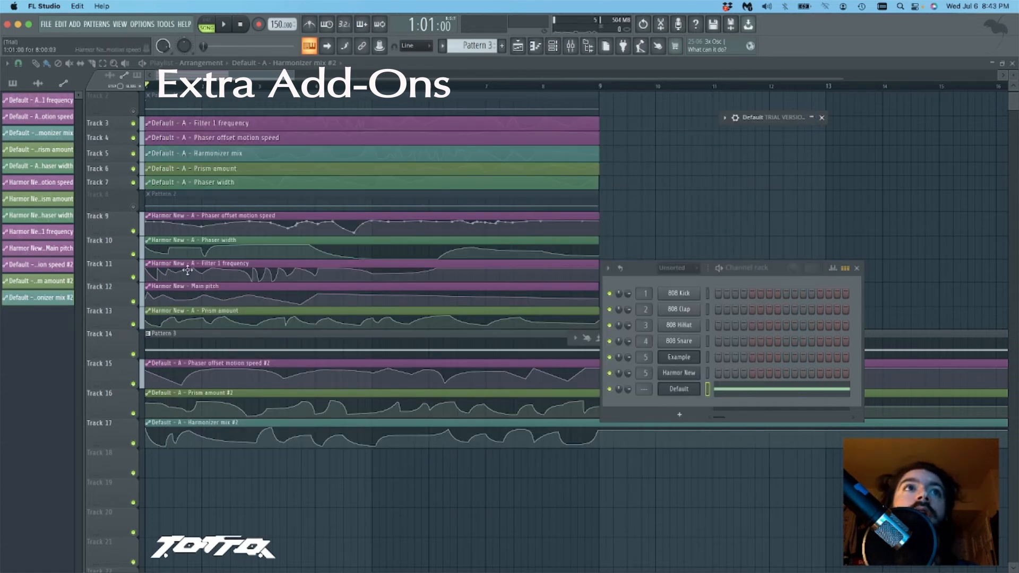
- Unmute Pattern 2 on Track 8, mute Pattern 3 on Track 14 and audition the Harmor New version
{"action": "left_click", "coordinate": [133, 207]}
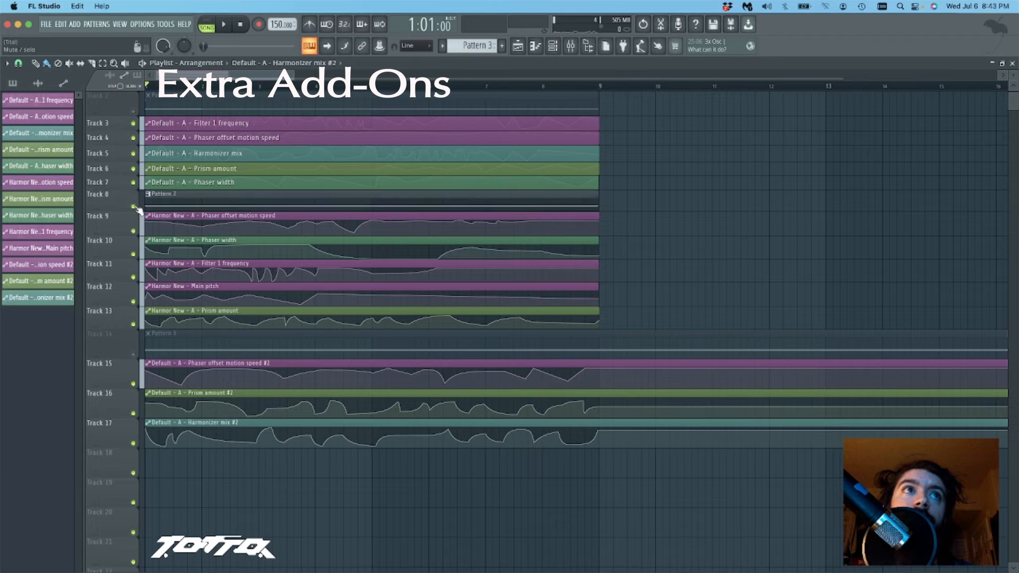
{"action": "key", "text": "space"}
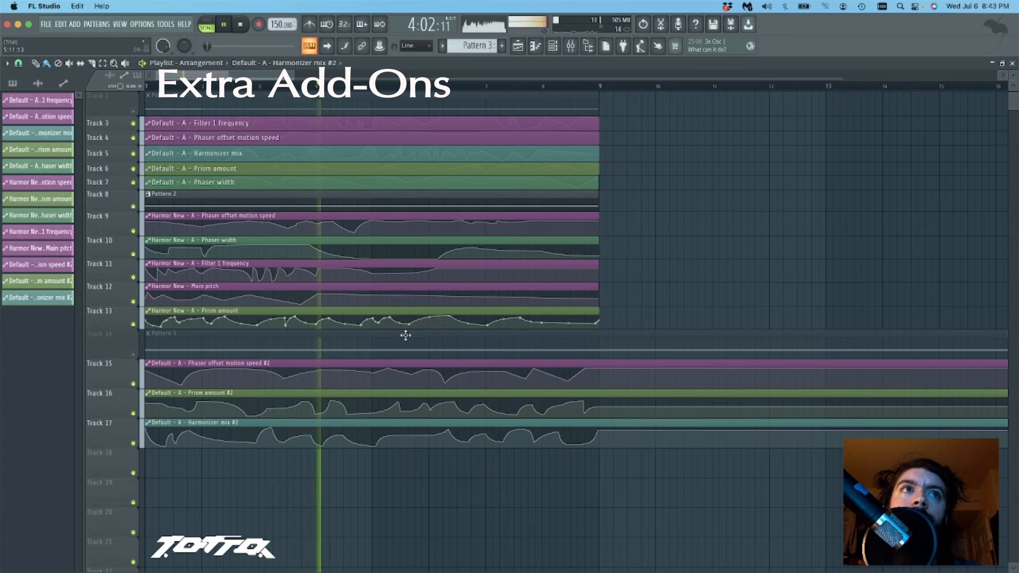
{"action": "key", "text": "space"}
- Mute the Filter 1 frequency and Main pitch automation on Tracks 11 and 12 and audition Pattern 2 without them
{"action": "left_click", "coordinate": [133, 277]}
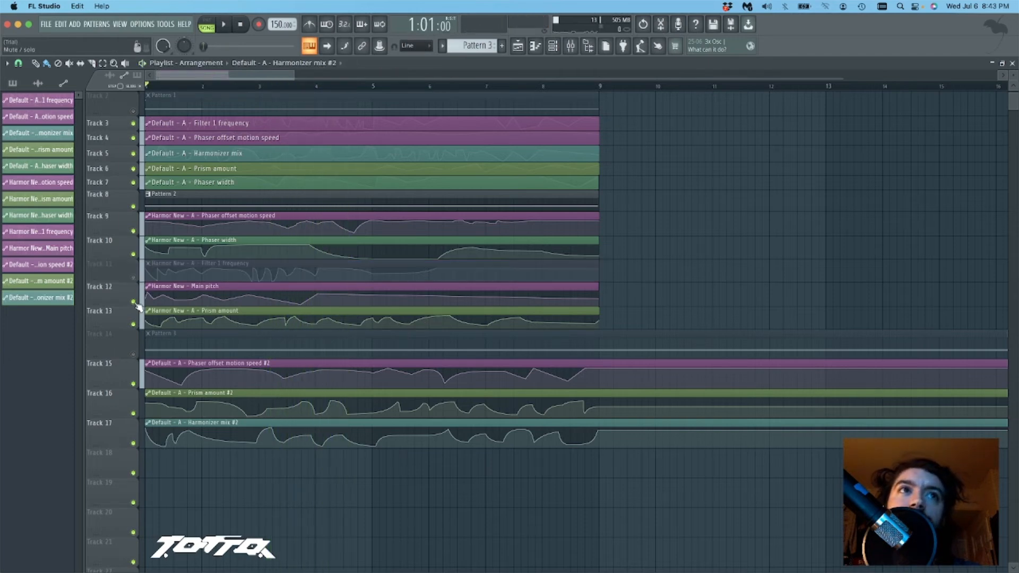
{"action": "left_click", "coordinate": [133, 302]}
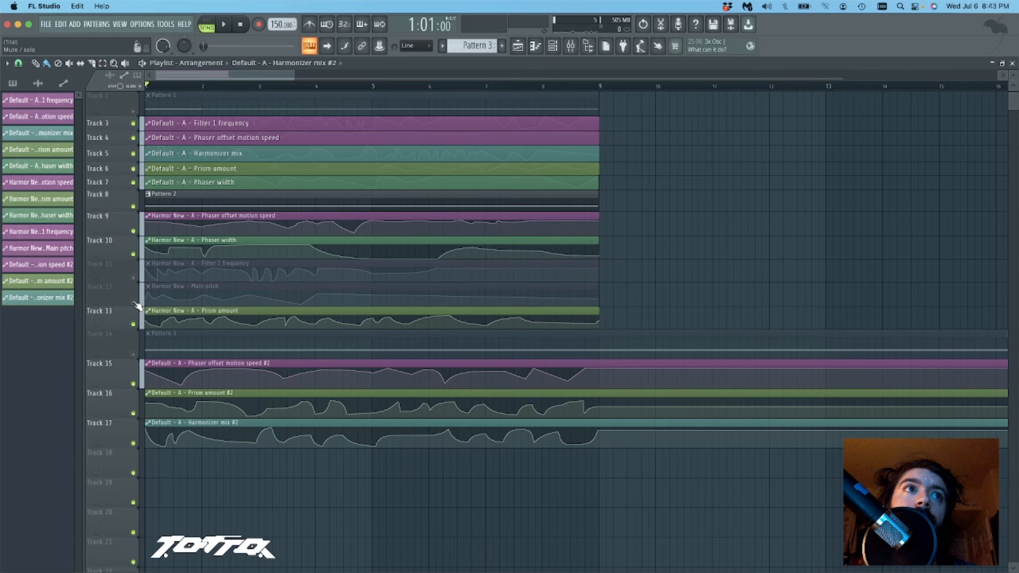
{"action": "key", "text": "space"}
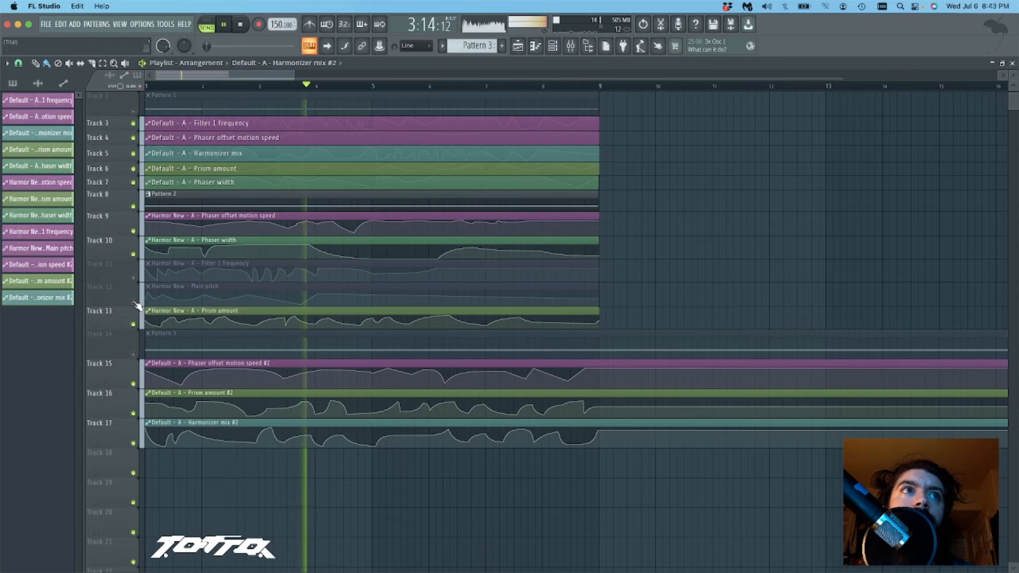
{"action": "key", "text": "space"}
- Unmute the Track 11 and 12 automation and switch playback back from Pattern 2 to Pattern 3 on Track 14
{"action": "left_click", "coordinate": [133, 302]}
{"action": "left_click", "coordinate": [133, 277]}
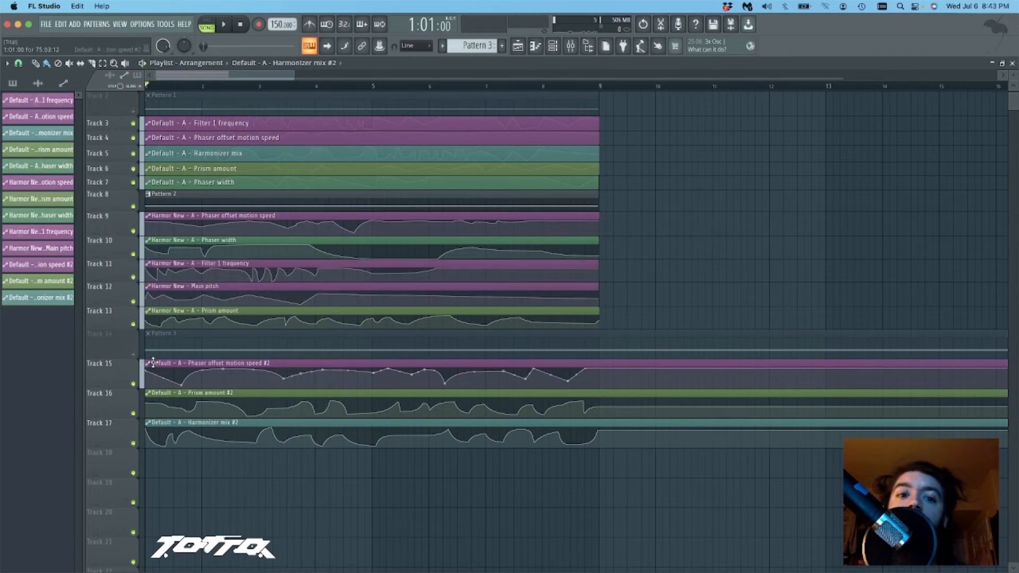
{"action": "left_click", "coordinate": [134, 355]}
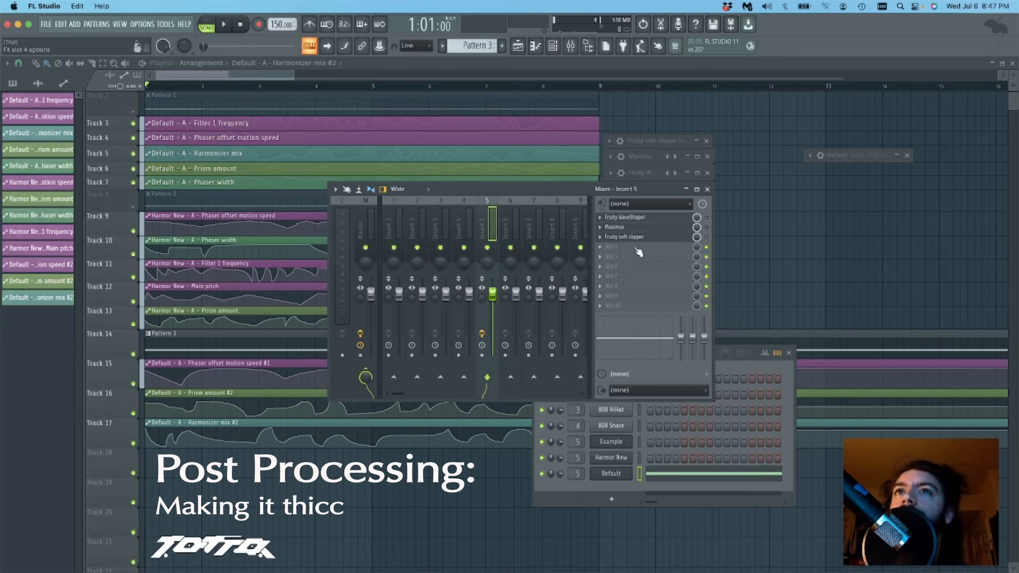
- Compare the bass without and with effects, enabling Fruity WaveShaper, Maximus and Fruity soft clipper on Insert 5
{"action": "key", "text": "space"}
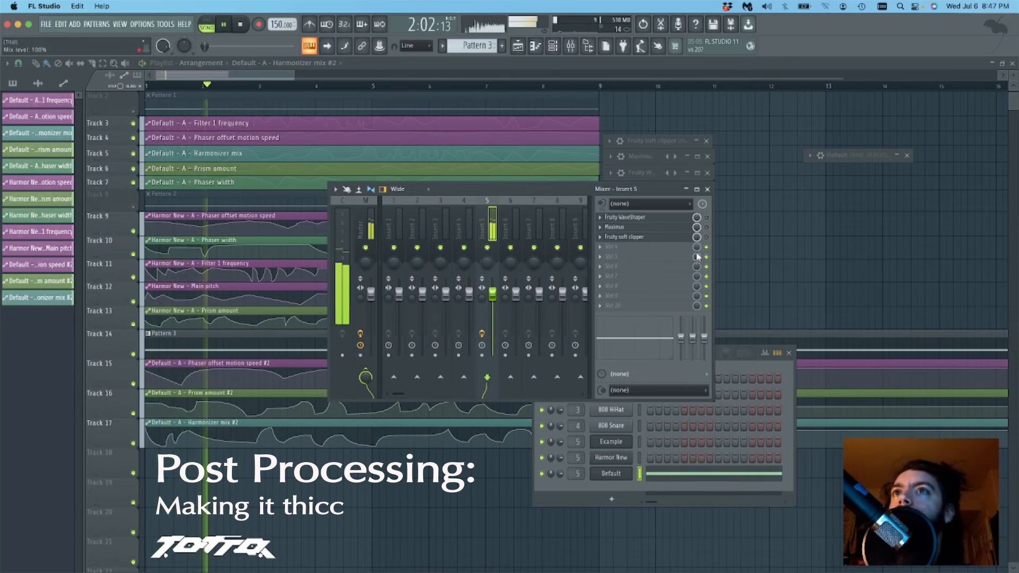
{"action": "key", "text": "space"}
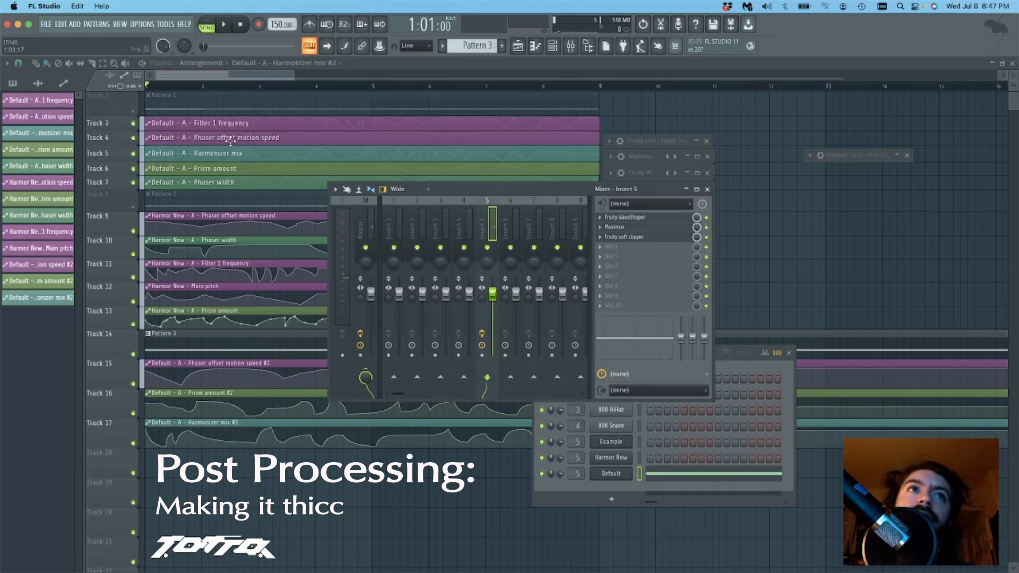
{"action": "key", "text": "space"}
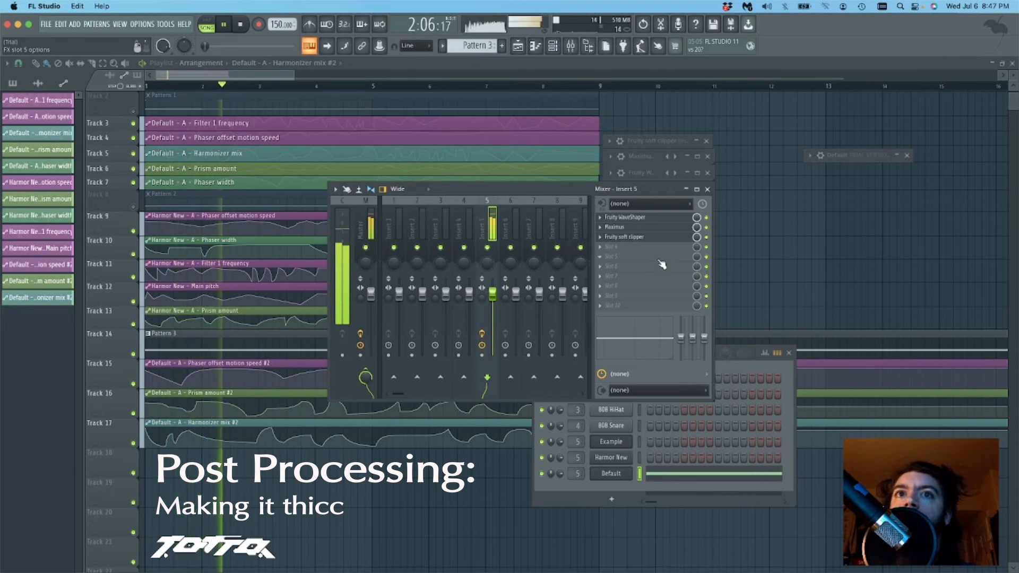
{"action": "key", "text": "space"}
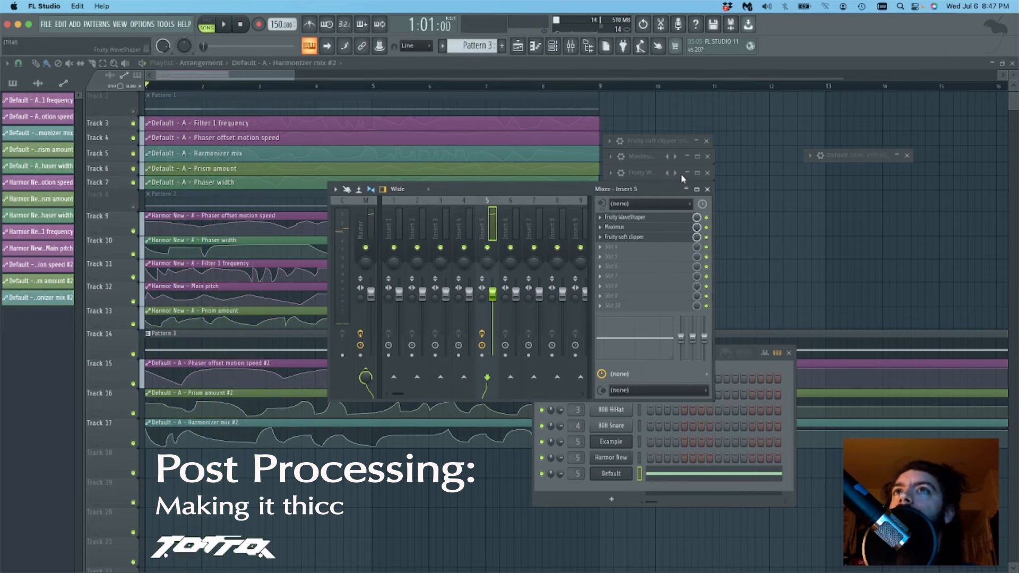
- Inspect the Fruity WaveShaper curve and the Low, High and Master curves of Maximus on Insert 5
{"action": "left_click", "coordinate": [687, 173]}
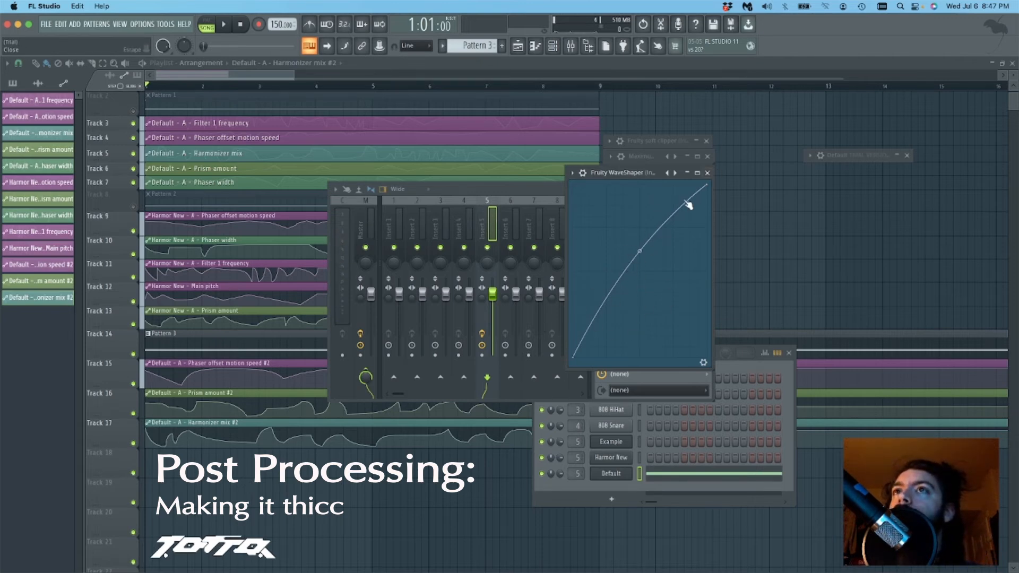
{"action": "left_click", "coordinate": [688, 173]}
{"action": "left_click", "coordinate": [687, 157]}
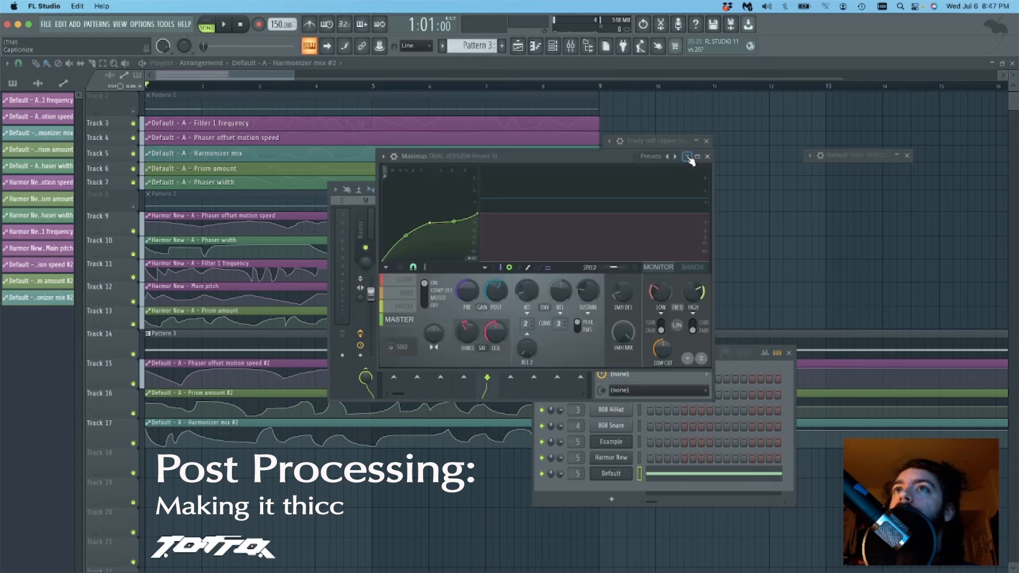
{"action": "left_click", "coordinate": [406, 281]}
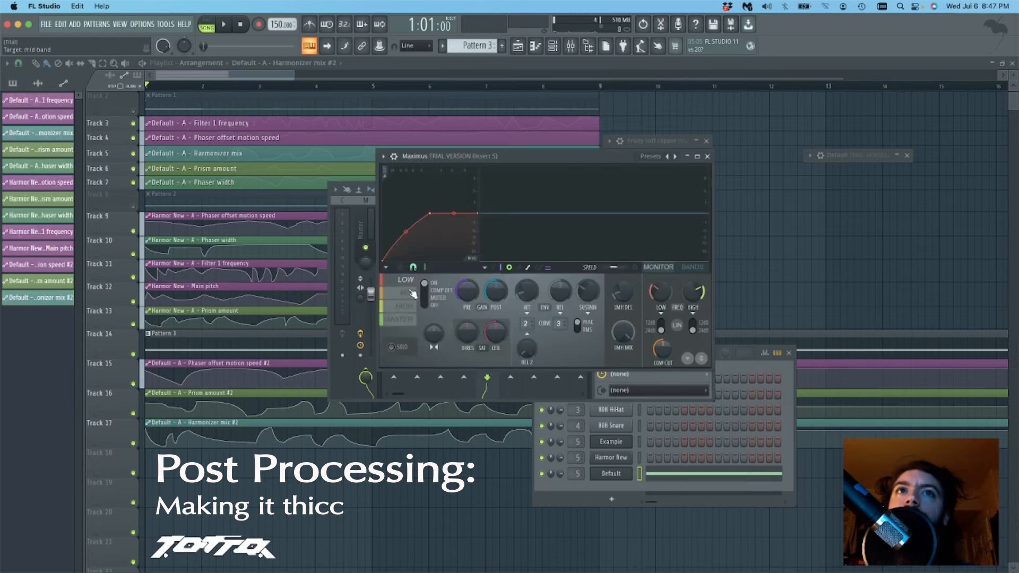
{"action": "left_click", "coordinate": [412, 308]}
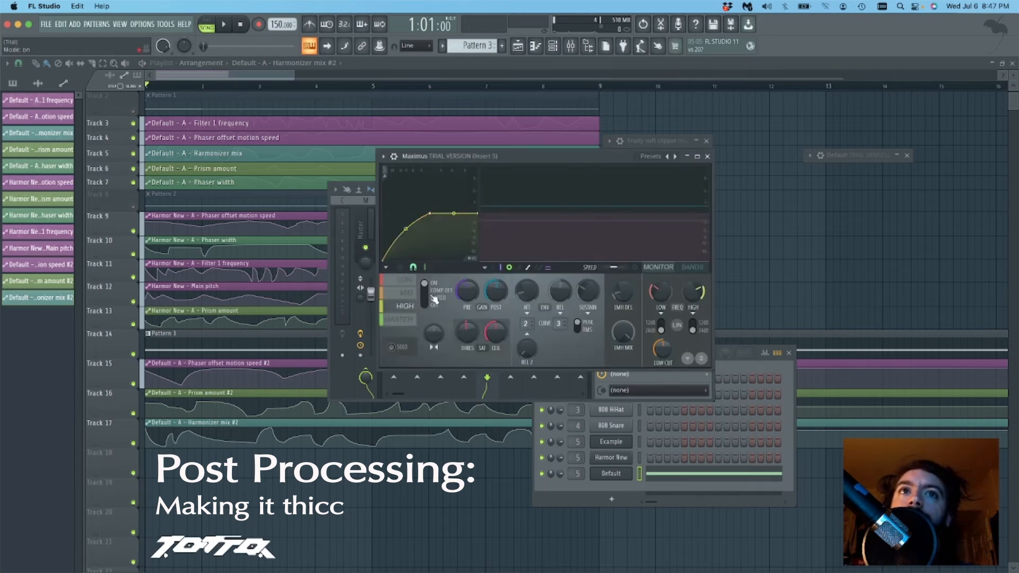
{"action": "left_click", "coordinate": [405, 321]}
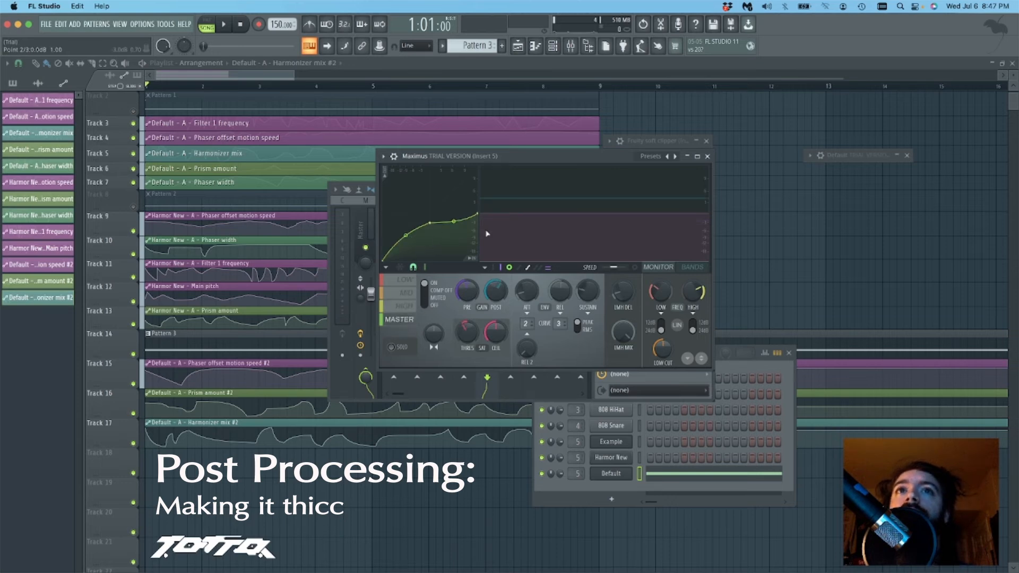
{"action": "left_click", "coordinate": [693, 158]}
- Inspect the Fruity soft clipper settings on Insert 5 and audition the bass through the full effect chain
{"action": "left_click", "coordinate": [697, 141]}
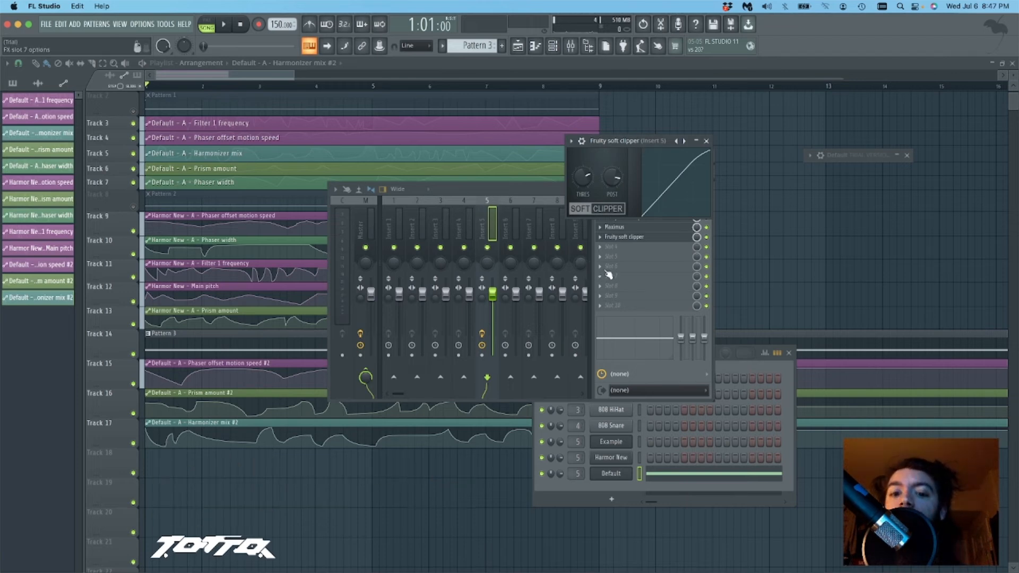
{"action": "left_click", "coordinate": [698, 142]}
{"action": "key", "text": "space"}
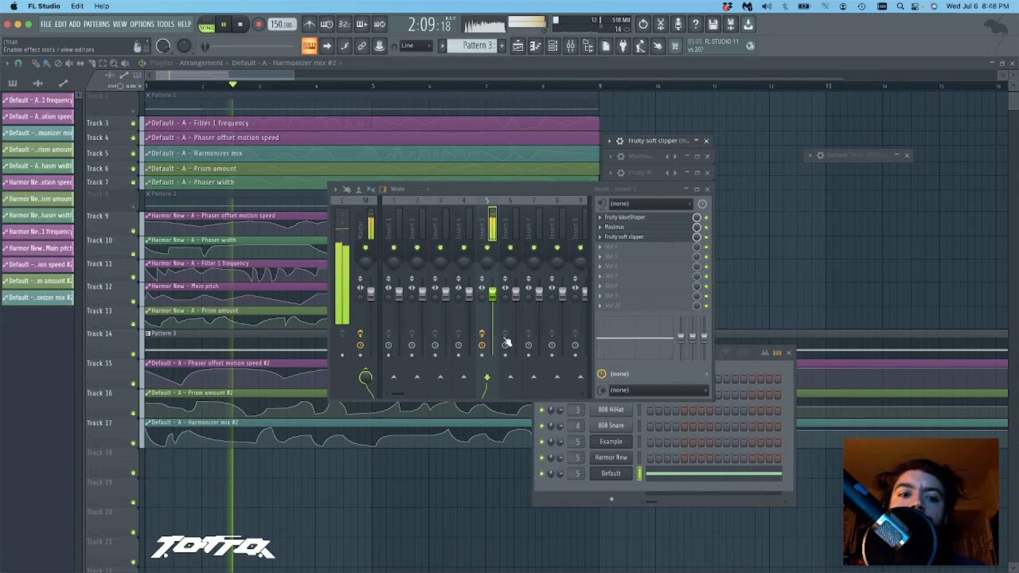
{"action": "key", "text": "space"}
- Return to the playlist with Track 14 left unmuted, reopen the Default channel's Harmor and reposition its window
{"action": "left_click", "coordinate": [134, 354]}
{"action": "left_click", "coordinate": [134, 354]}
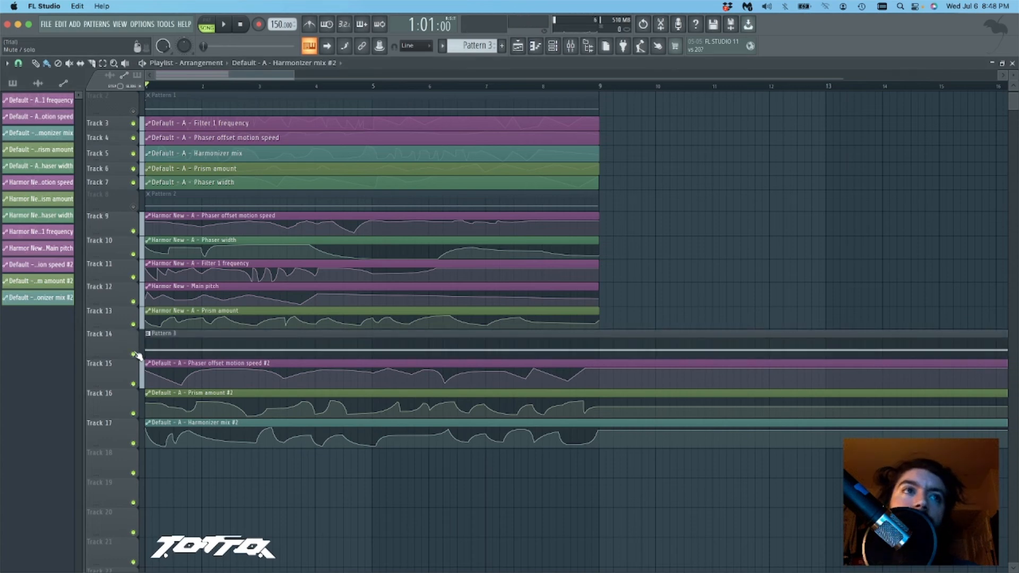
{"action": "left_click", "coordinate": [557, 52]}
{"action": "left_click", "coordinate": [621, 477]}
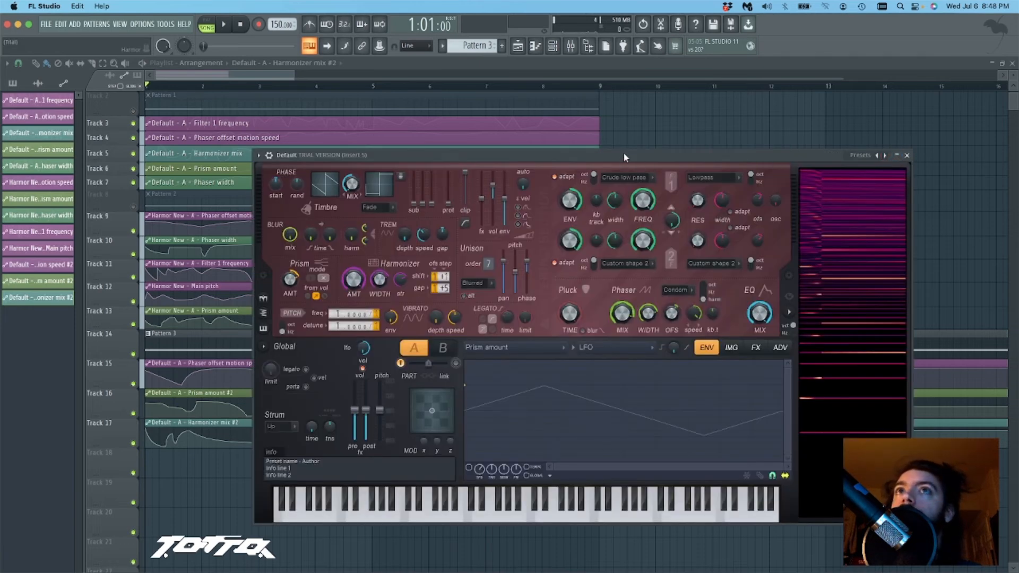
{"action": "left_click_drag", "start_coordinate": [624, 157], "coordinate": [604, 143]}
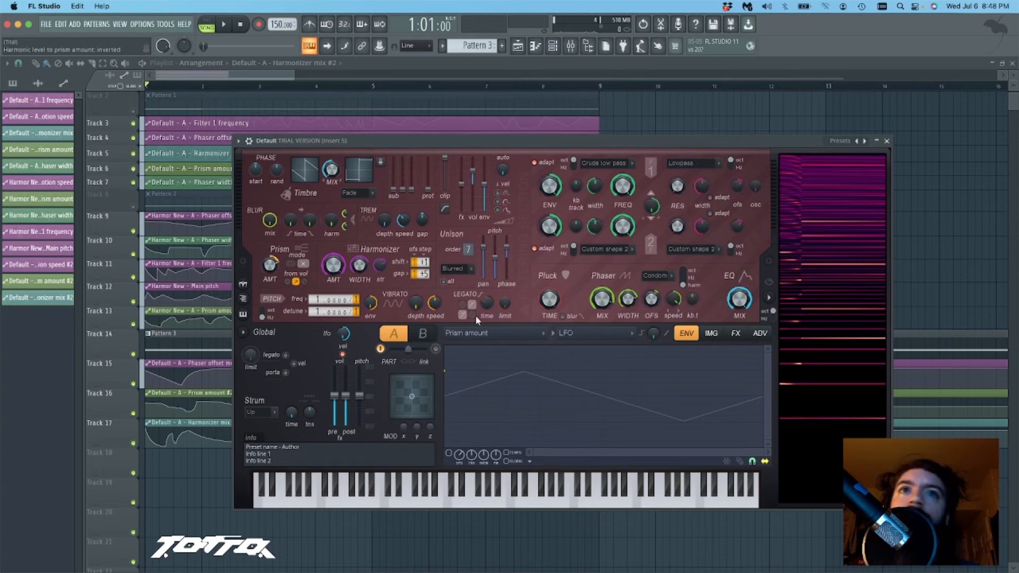
- Show the Unison index mapping envelope for Harmor's Prism amount
{"action": "left_click", "coordinate": [504, 336]}
{"action": "left_click", "coordinate": [482, 483]}
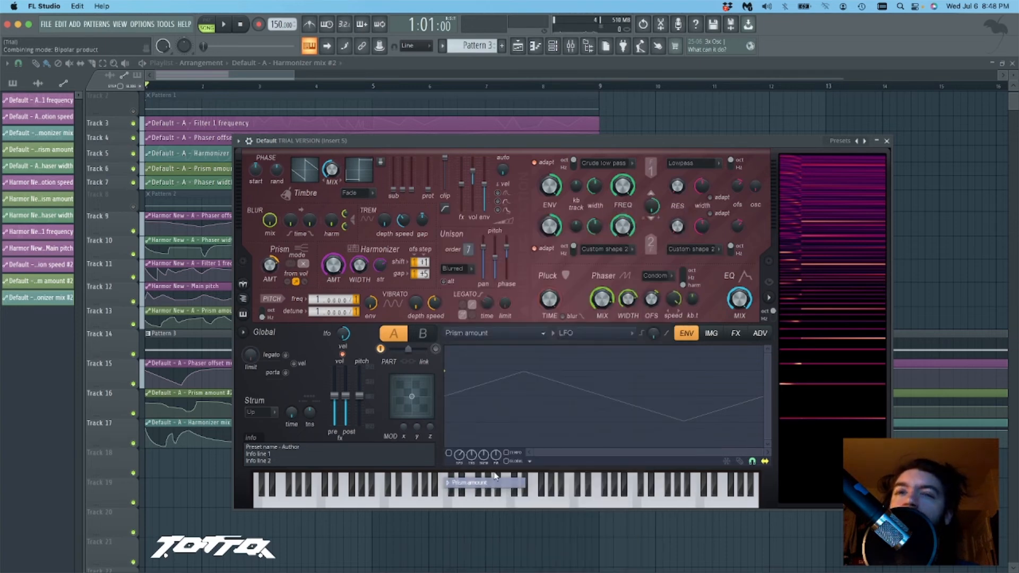
{"action": "left_click", "coordinate": [585, 339]}
{"action": "left_click", "coordinate": [579, 434]}
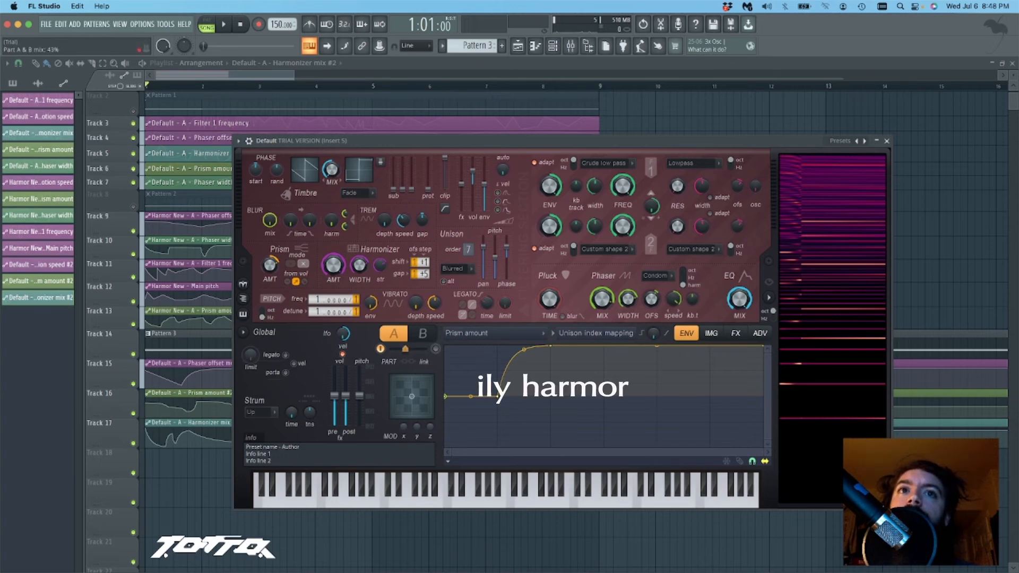
- Reposition the Harmor window, try the mix between parts A and B and switch on part B
{"action": "left_click_drag", "start_coordinate": [409, 349], "coordinate": [408, 349]}
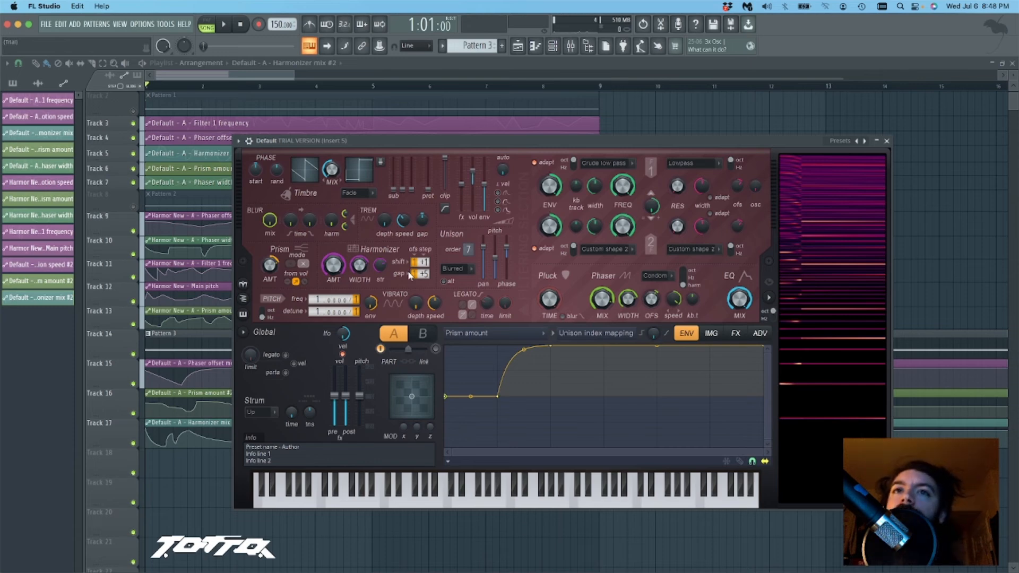
{"action": "left_click_drag", "start_coordinate": [496, 148], "coordinate": [438, 130]}
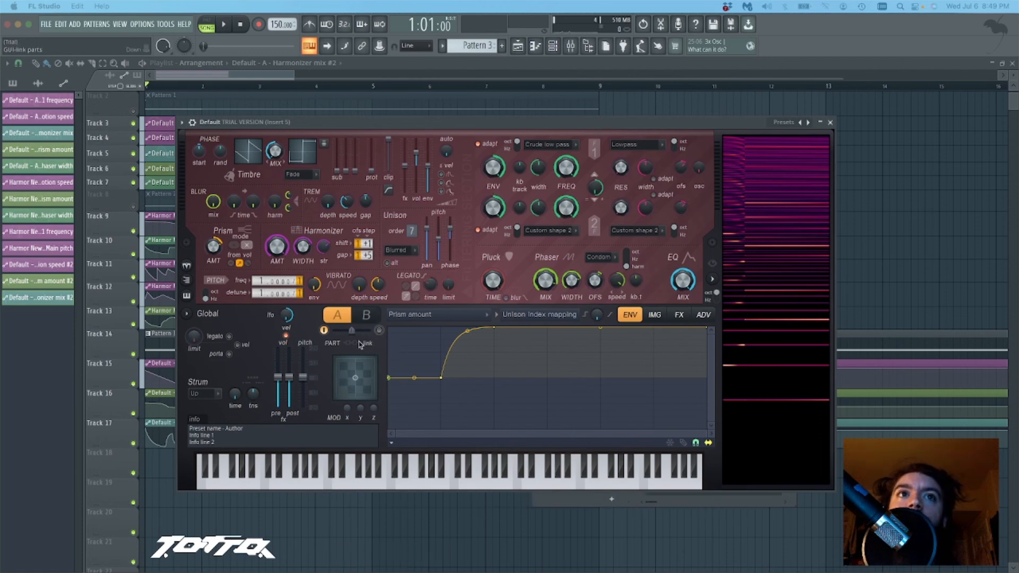
{"action": "left_click_drag", "start_coordinate": [352, 331], "coordinate": [348, 331]}
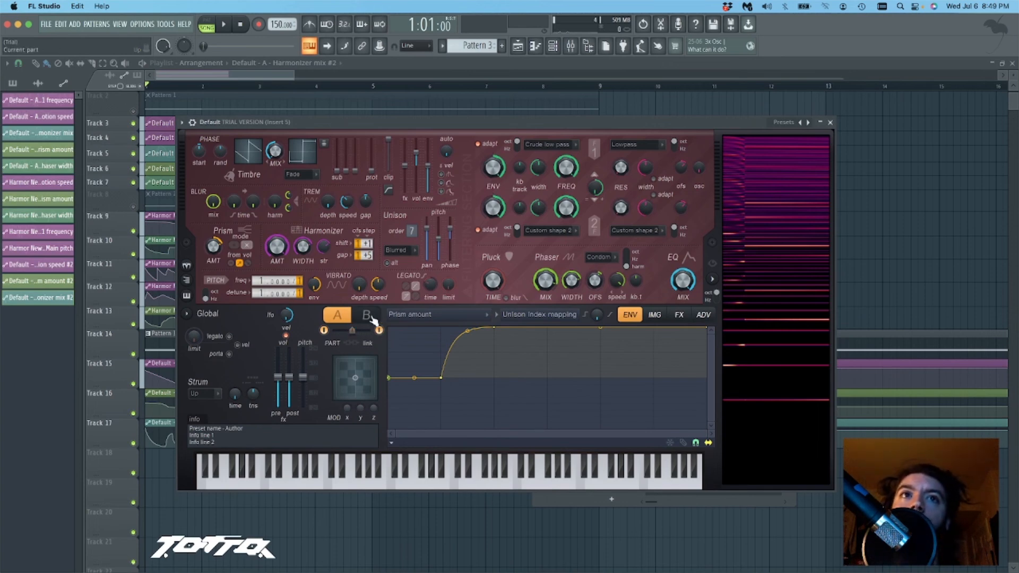
- Set Harmor part B's Filter 1 frequency to 10% and the A/B mix to 46%, finishing on part A with the window collapsed
{"action": "left_click", "coordinate": [380, 330]}
{"action": "mouse_move", "coordinate": [566, 167]}
{"action": "left_mouse_down"}
{"action": "mouse_move", "coordinate": [567, 191]}
{"action": "mouse_move", "coordinate": [567, 159]}
{"action": "left_mouse_up"}
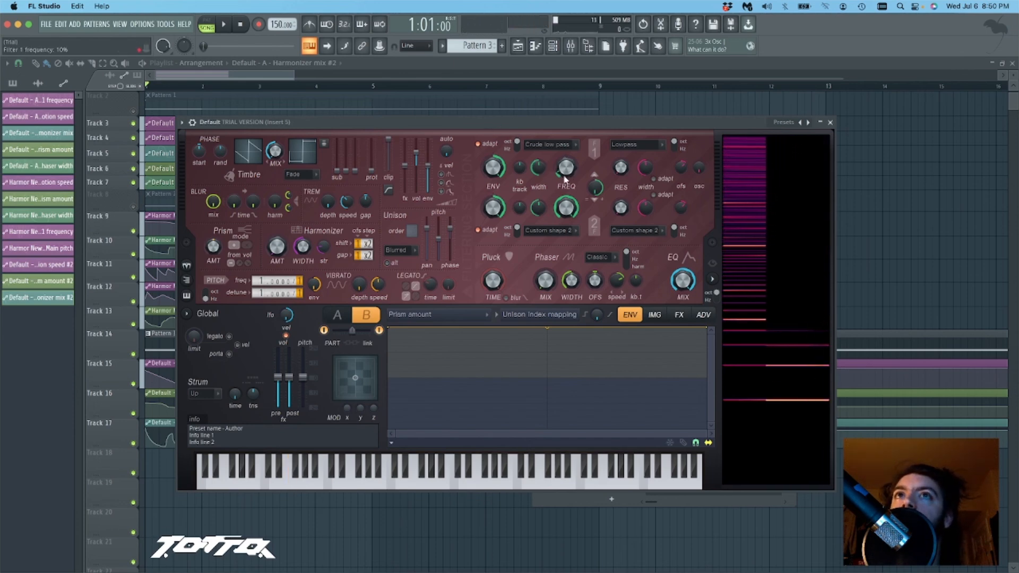
{"action": "left_click_drag", "start_coordinate": [352, 331], "coordinate": [350, 331]}
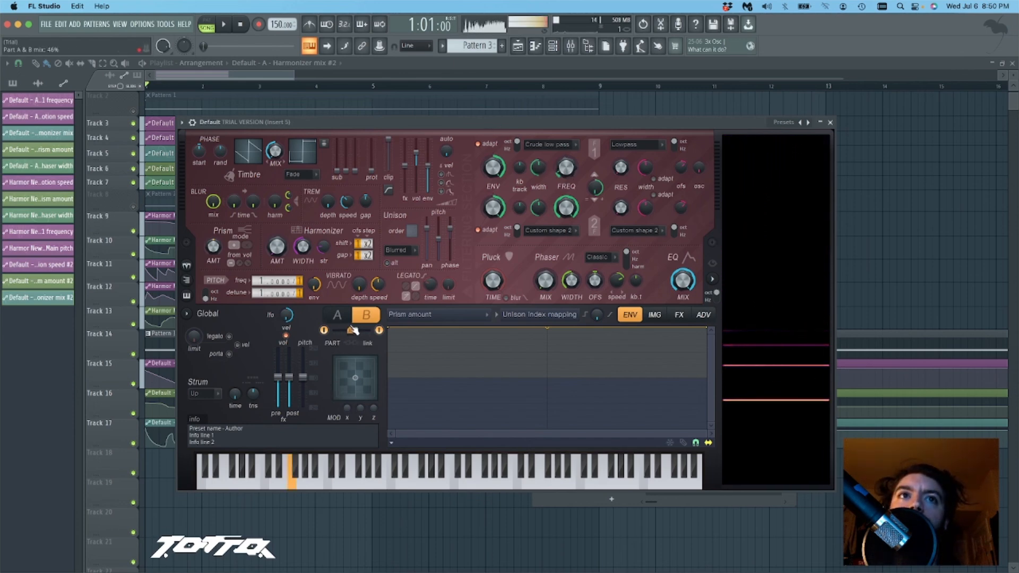
{"action": "left_click", "coordinate": [337, 315]}
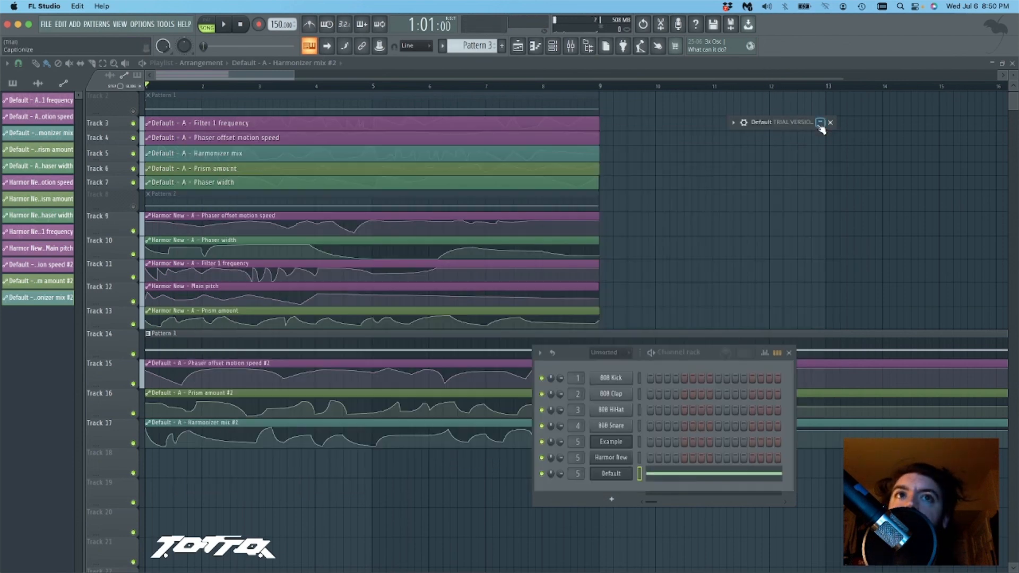
{"action": "left_click", "coordinate": [820, 122]}
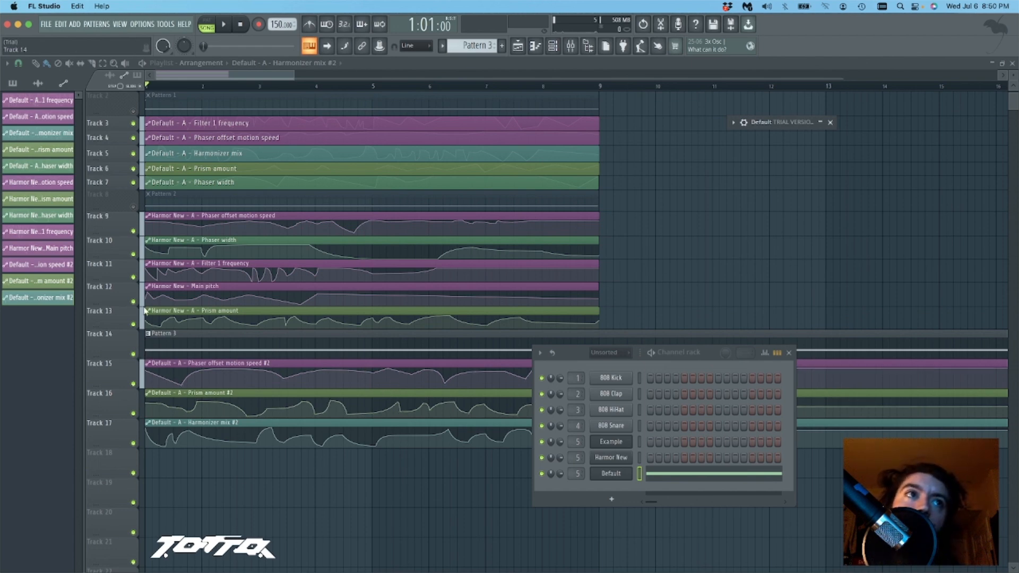
- Audition Pattern 1 on Track 2 with Track 14 muted, and mute Track 2 again
{"action": "left_click", "coordinate": [134, 354]}
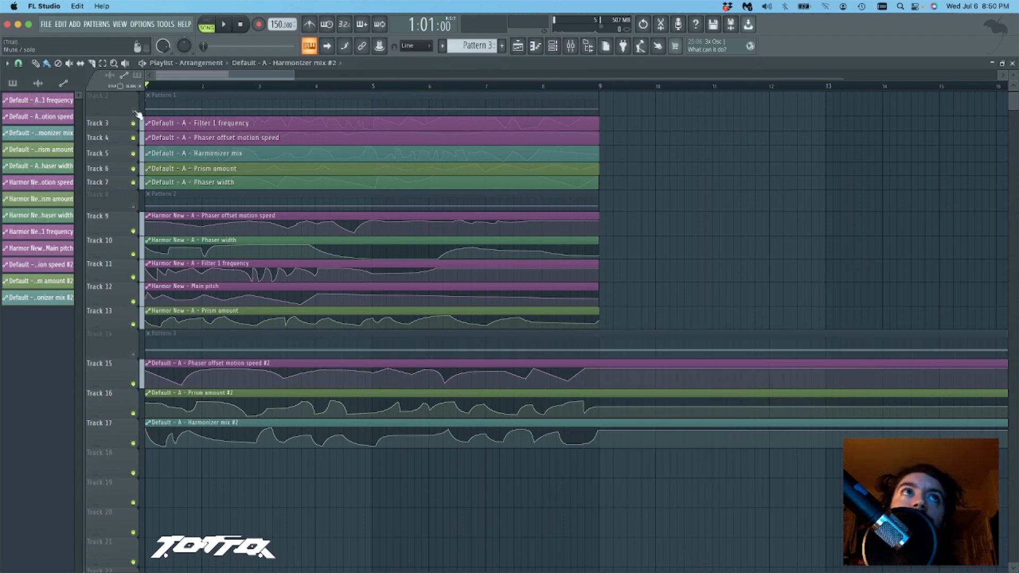
{"action": "left_click", "coordinate": [133, 111]}
{"action": "key", "text": "space"}
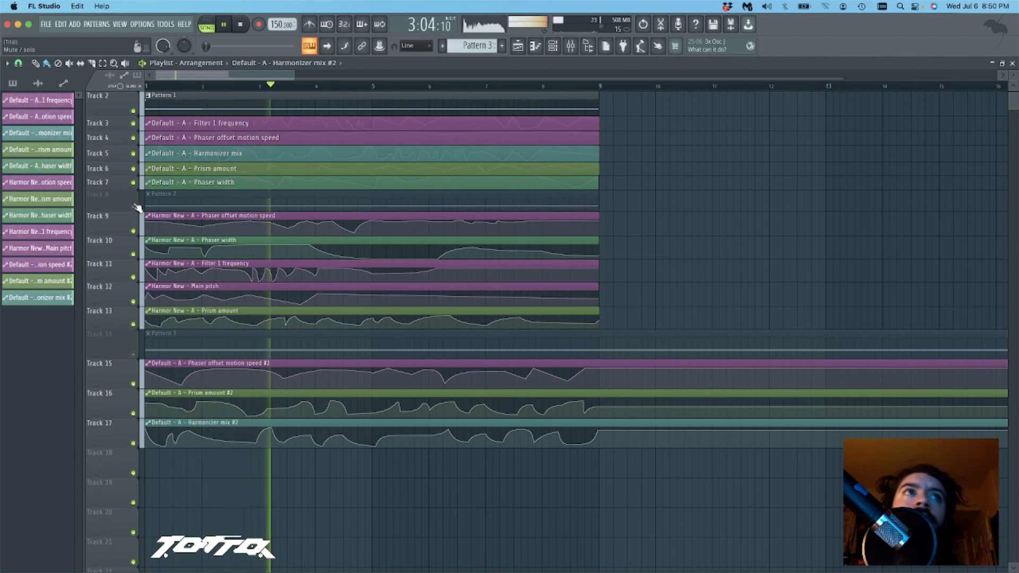
{"action": "key", "text": "space"}
{"action": "left_click", "coordinate": [133, 111]}
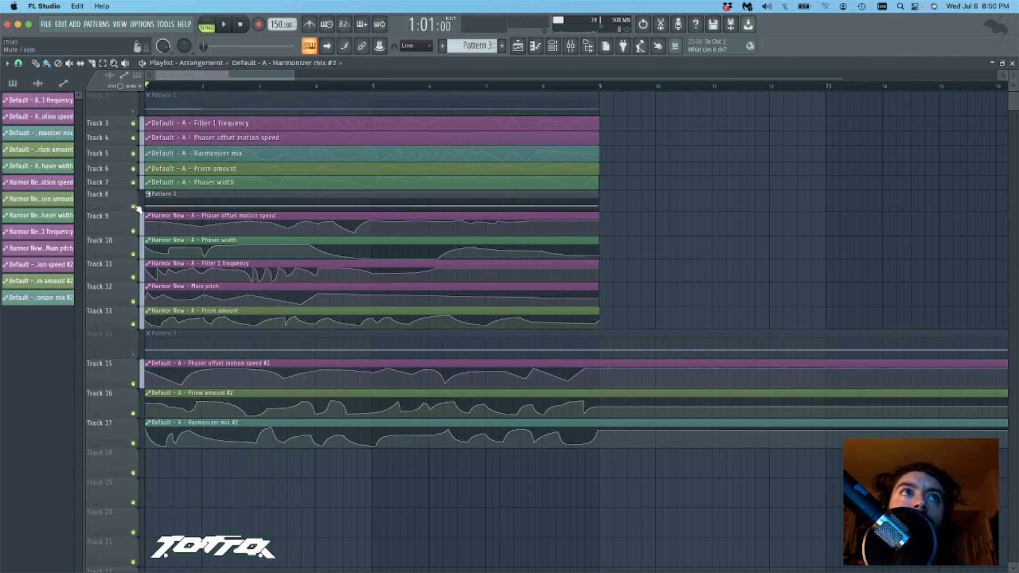
- Unmute Track 8 to audition Pattern 2, stop playback and mute the track again
{"action": "left_click", "coordinate": [134, 207]}
{"action": "key", "text": "space"}
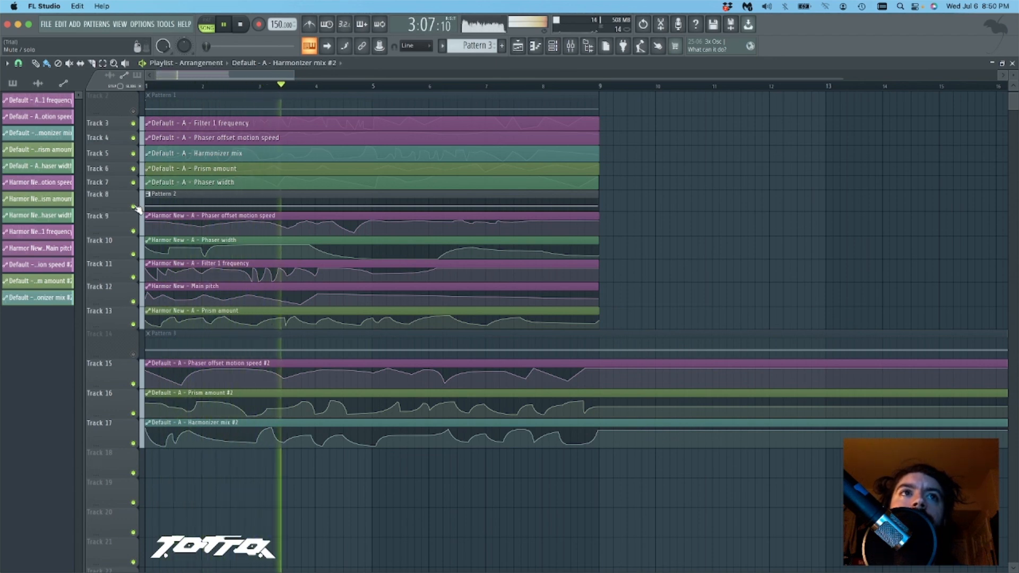
{"action": "key", "text": "space"}
{"action": "left_click", "coordinate": [134, 207]}
- Unmute Track 14 and lower Pattern 3's long note by one octave in the piano roll
{"action": "left_click", "coordinate": [133, 354]}
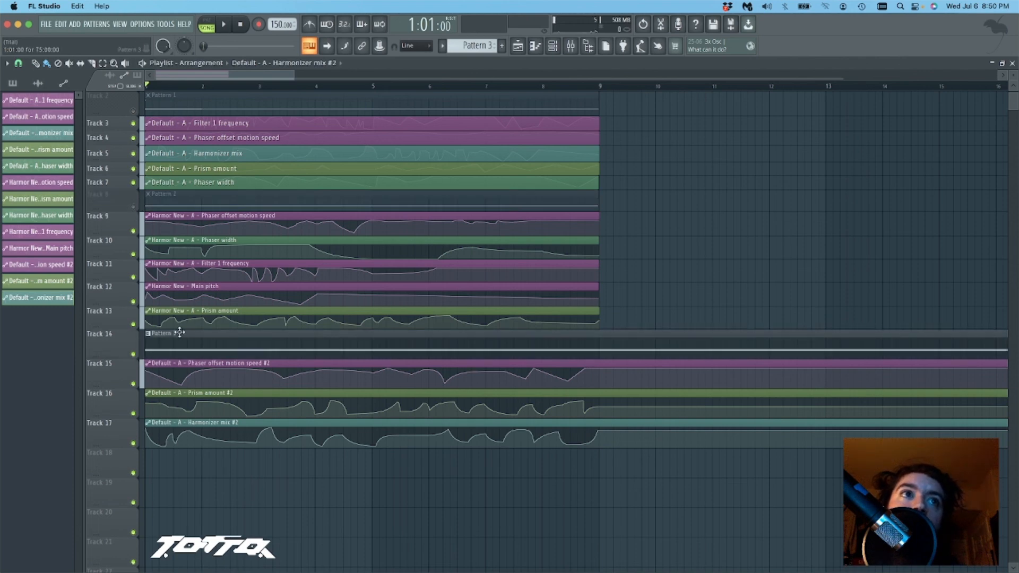
{"action": "key", "text": "space"}
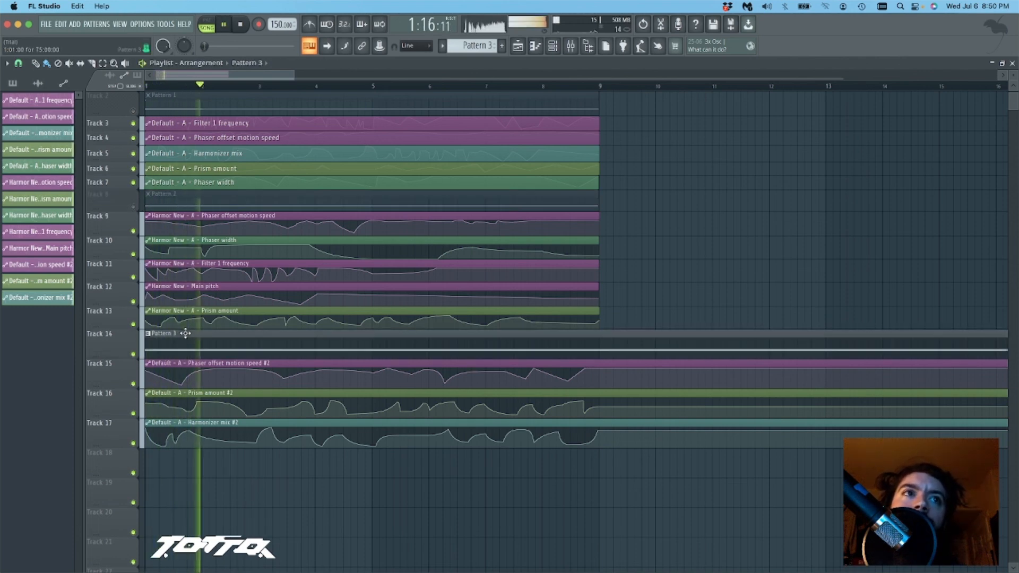
{"action": "double_click", "coordinate": [186, 334]}
{"action": "key", "text": "space"}
{"action": "left_click_drag", "start_coordinate": [316, 344], "coordinate": [316, 453]}
- Audition the lowered Pattern 3 bass in the playlist with the piano roll collapsed, and stop playback
{"action": "key", "text": "space"}
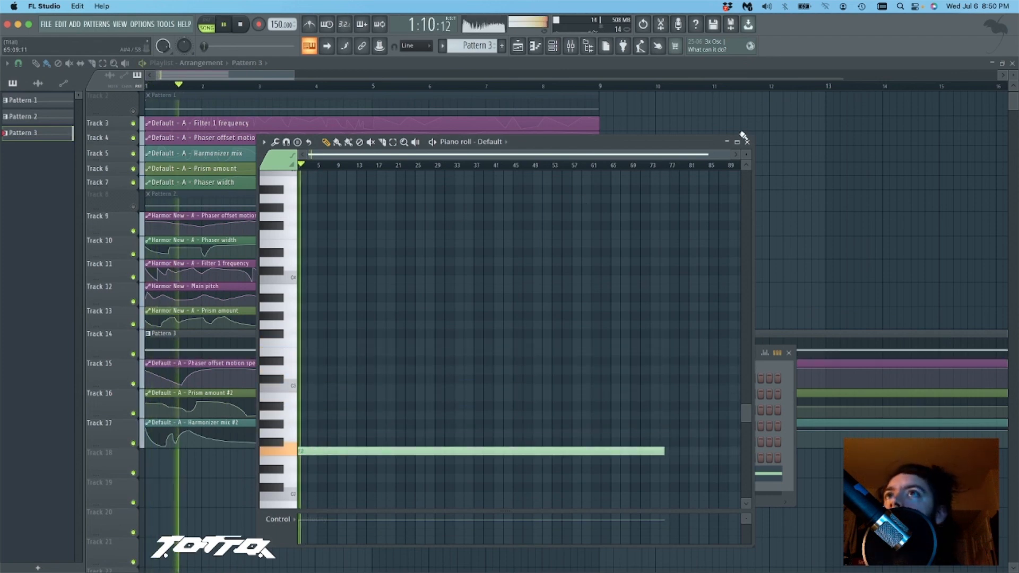
{"action": "left_click", "coordinate": [727, 142]}
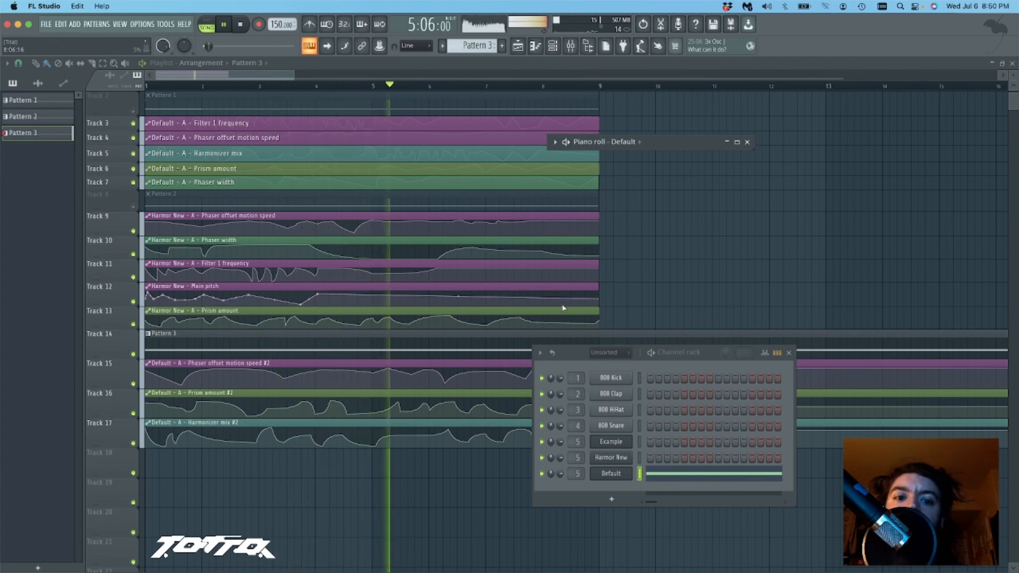
{"action": "key", "text": "space"}
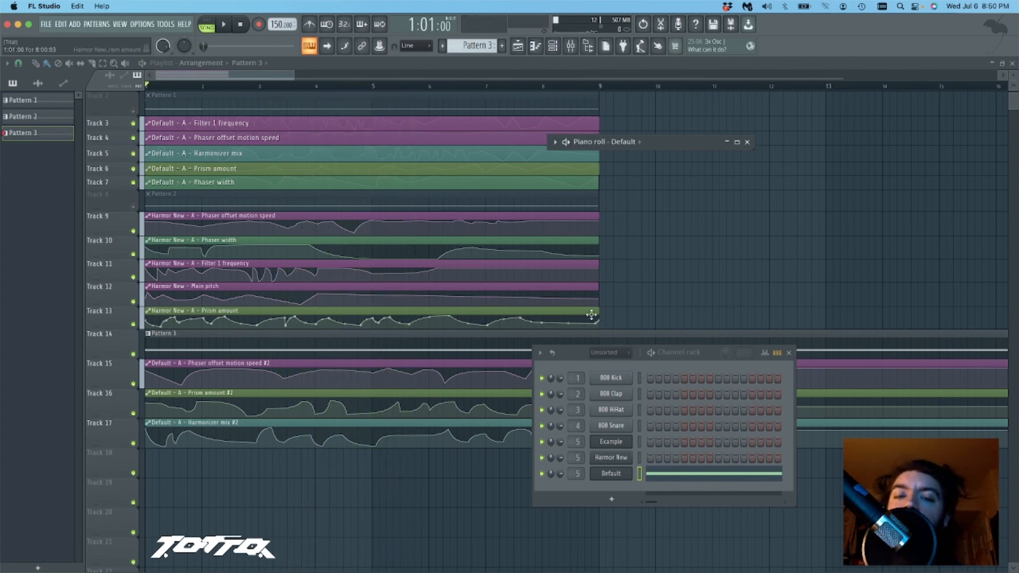